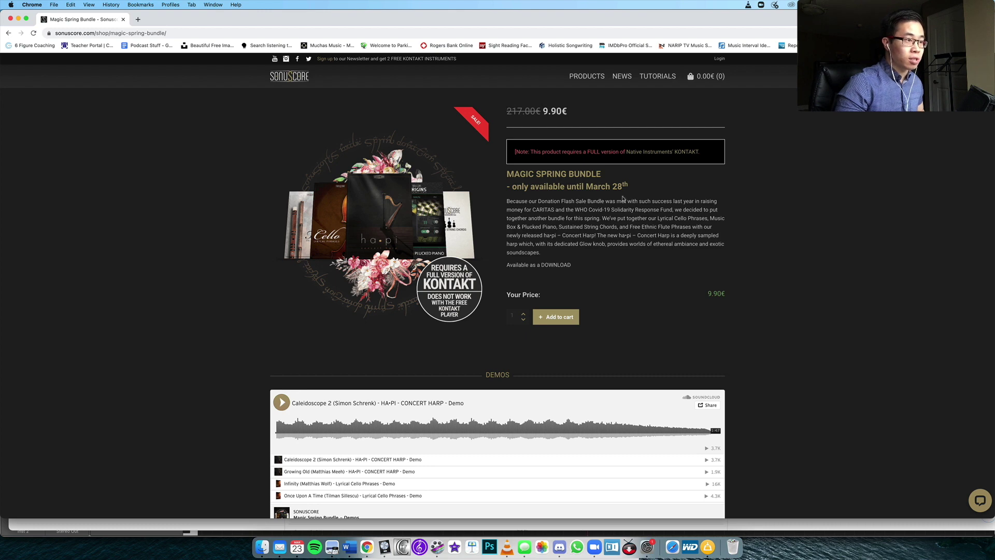
Examine the Magic Spring Bundle page's offer description, demo tracks and the list of included instruments
{"action": "scroll", "coordinate": [809, 230], "scroll_direction": "down", "scroll_amount": 3}
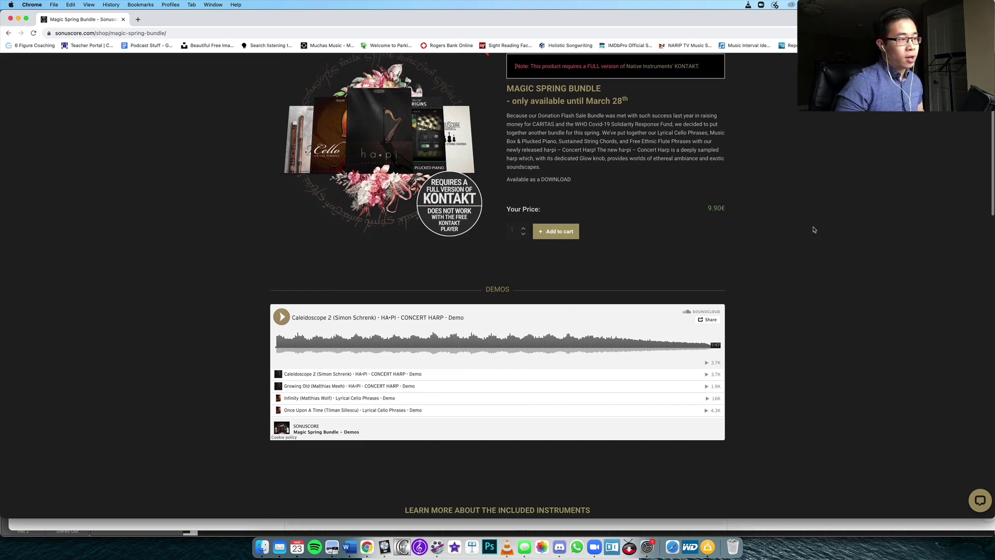
{"action": "scroll", "coordinate": [535, 176], "scroll_direction": "down", "scroll_amount": 10}
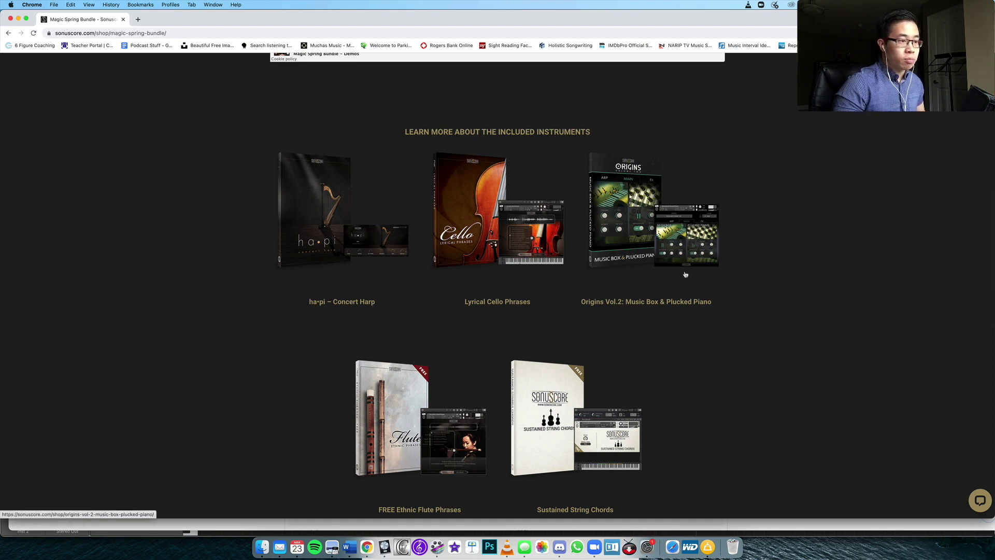
{"action": "scroll", "coordinate": [382, 498], "scroll_direction": "down", "scroll_amount": 2}
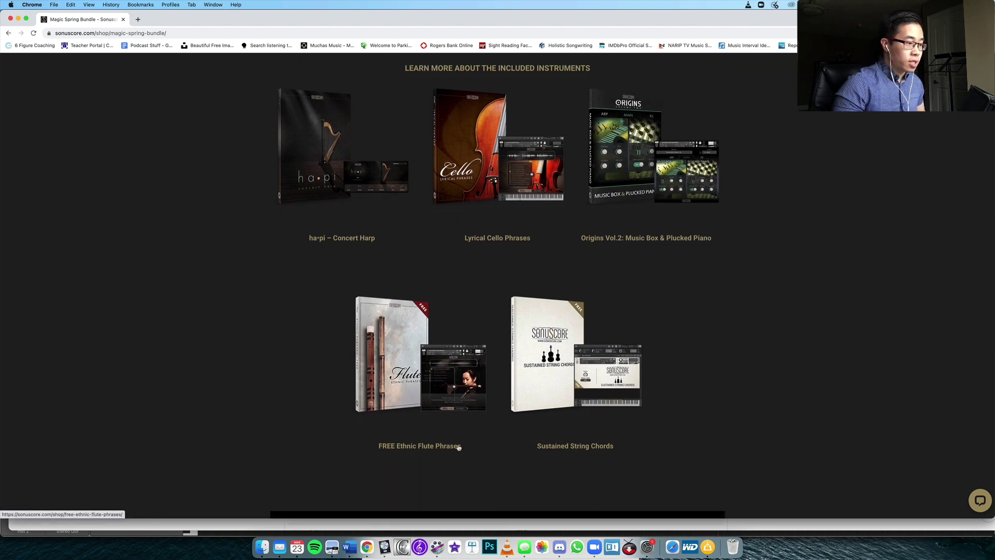
{"action": "scroll", "coordinate": [456, 447], "scroll_direction": "down", "scroll_amount": 5}
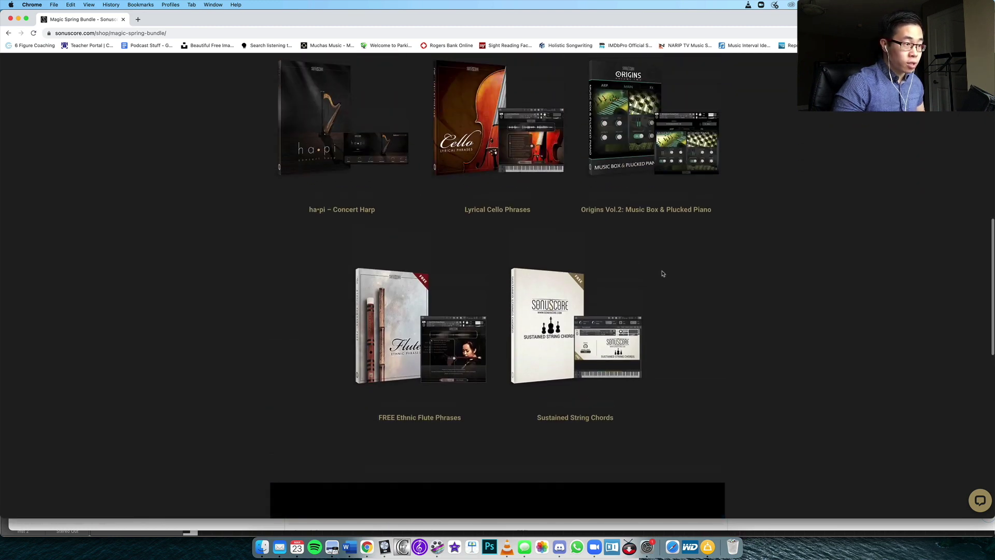
{"action": "scroll", "coordinate": [662, 274], "scroll_direction": "up", "scroll_amount": 5}
{"action": "scroll", "coordinate": [661, 273], "scroll_direction": "up", "scroll_amount": 1}
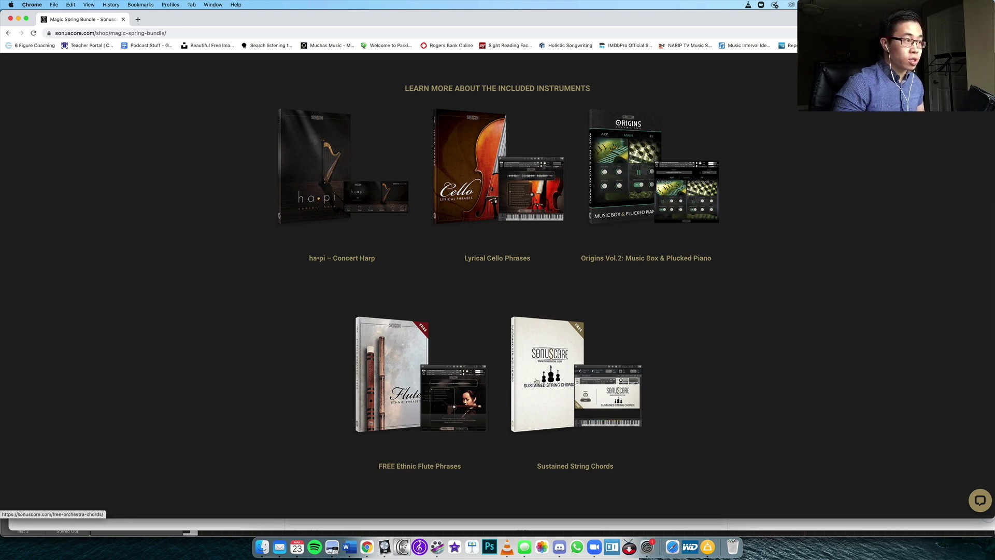
{"action": "scroll", "coordinate": [498, 361], "scroll_direction": "up", "scroll_amount": 3}
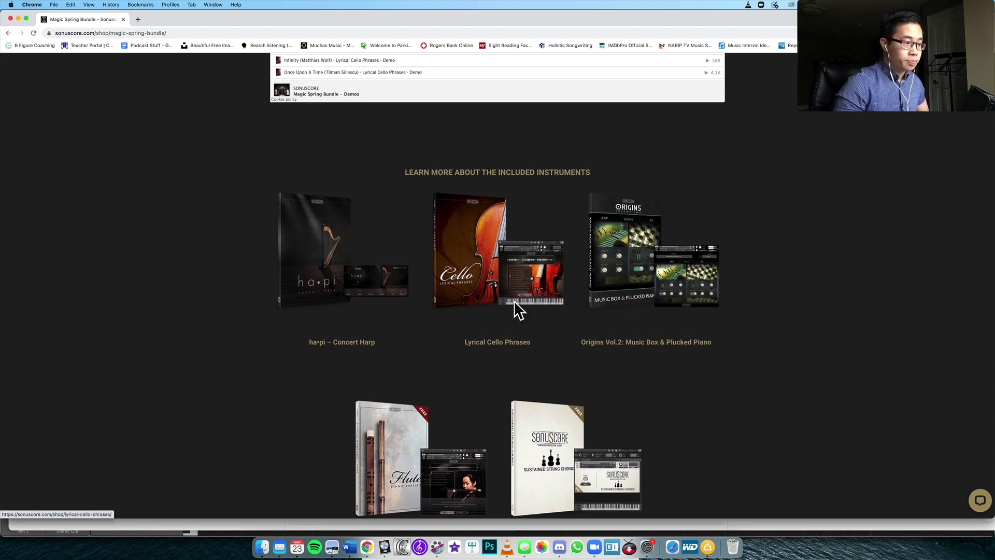
{"action": "scroll", "coordinate": [513, 300], "scroll_direction": "down", "scroll_amount": 1}
{"action": "scroll", "coordinate": [513, 300], "scroll_direction": "down", "scroll_amount": 1}
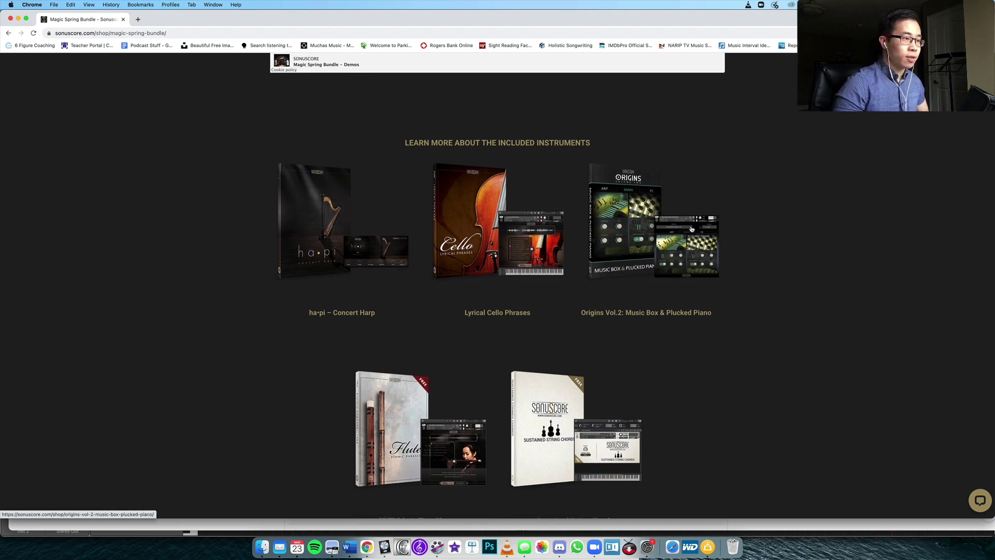
Review the Kontakt requirement, system requirements and related products on the bundle page, ending at the price
{"action": "scroll", "coordinate": [799, 249], "scroll_direction": "down", "scroll_amount": 10}
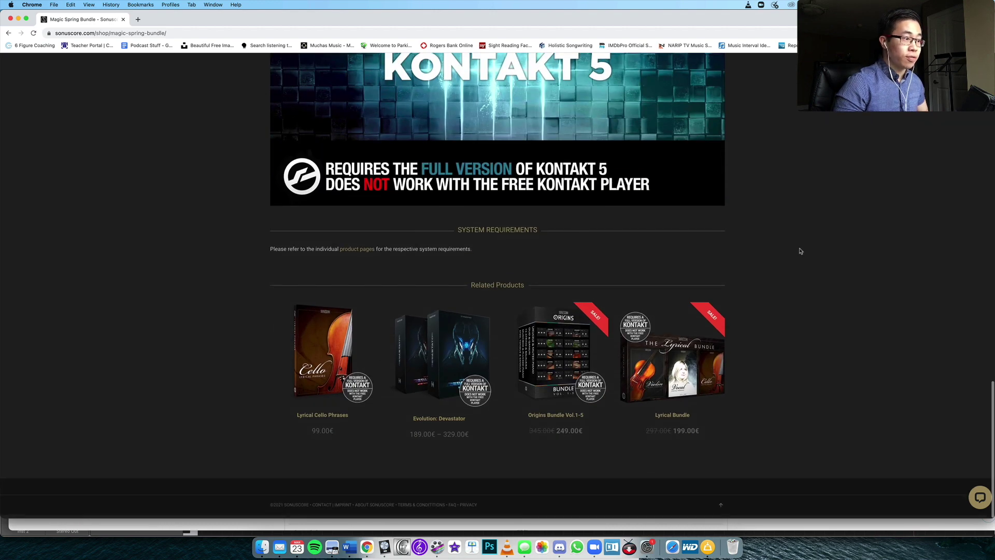
{"action": "scroll", "coordinate": [800, 251], "scroll_direction": "up", "scroll_amount": 15}
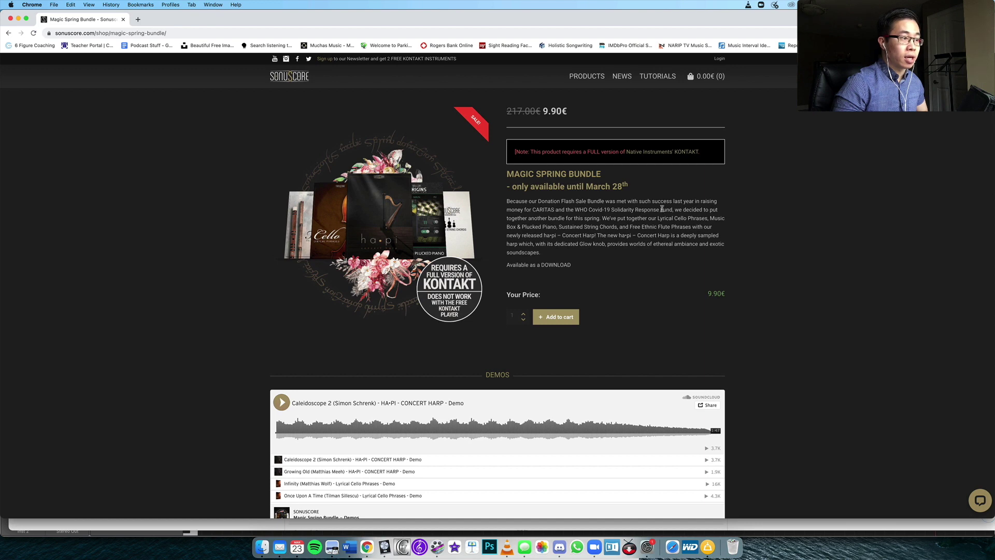
{"action": "scroll", "coordinate": [653, 231], "scroll_direction": "down", "scroll_amount": 6}
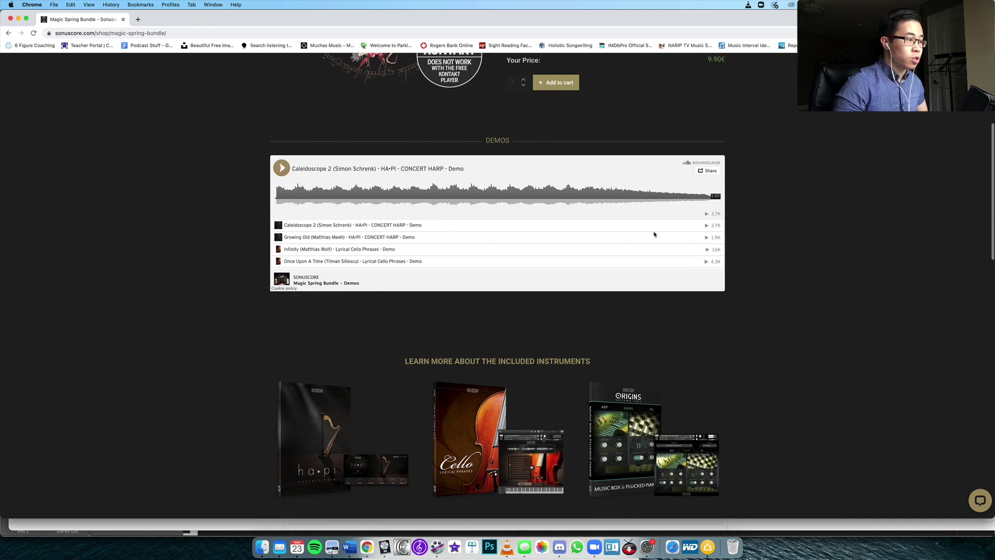
{"action": "scroll", "coordinate": [757, 246], "scroll_direction": "down", "scroll_amount": 10}
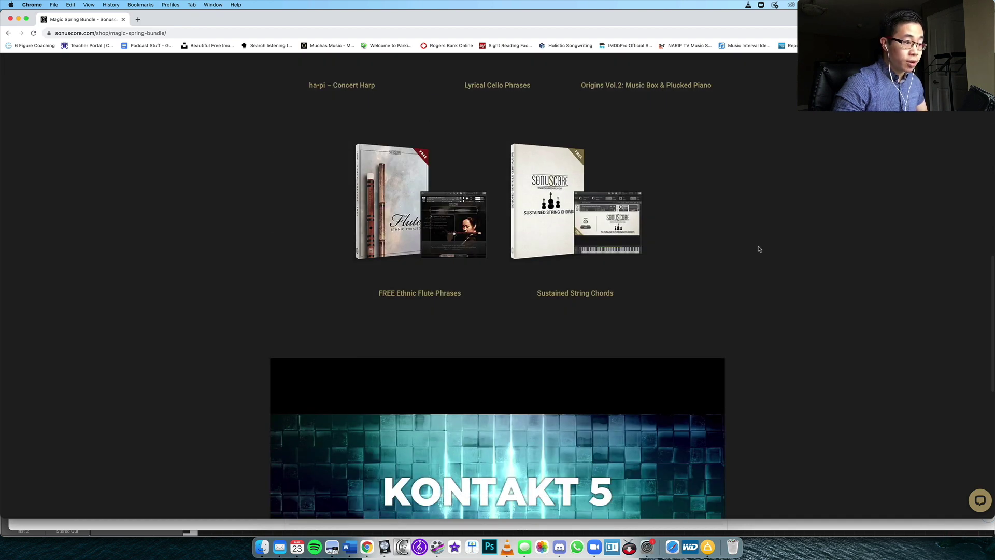
{"action": "scroll", "coordinate": [759, 248], "scroll_direction": "down", "scroll_amount": 2}
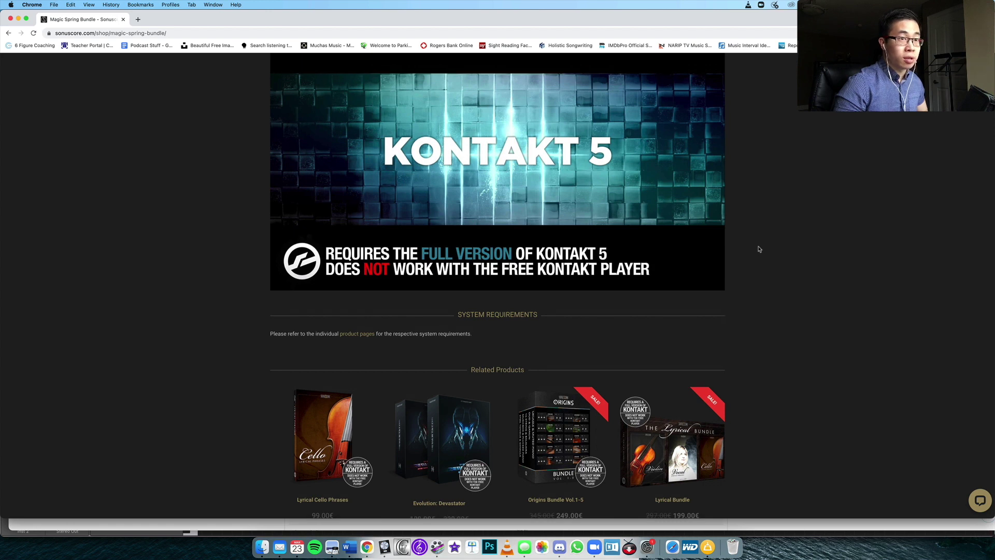
{"action": "scroll", "coordinate": [758, 248], "scroll_direction": "up", "scroll_amount": 14}
{"action": "scroll", "coordinate": [759, 249], "scroll_direction": "up", "scroll_amount": 3}
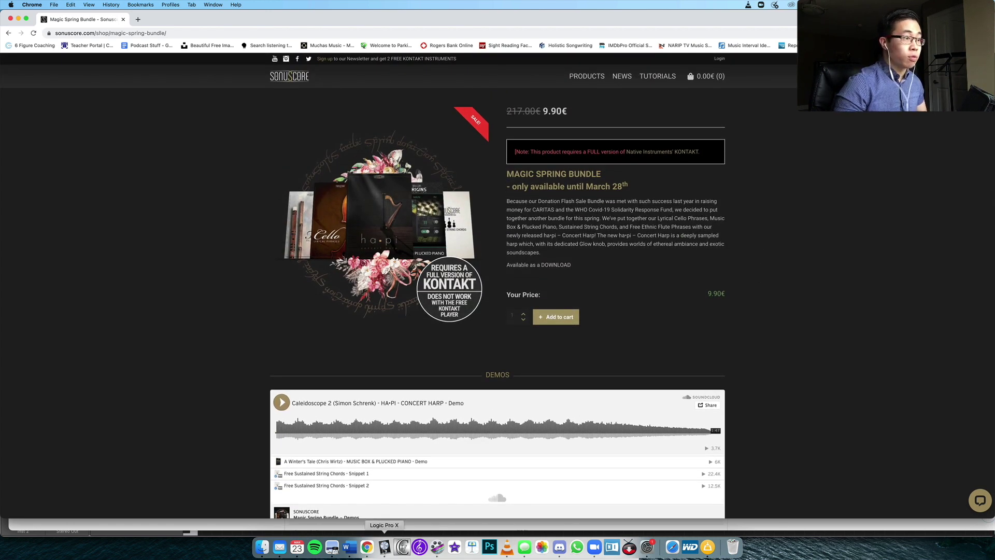
Switch to Logic Pro X and demonstrate the ha pi harp's Release and Glow controls in Kontakt
{"action": "left_click", "coordinate": [384, 545]}
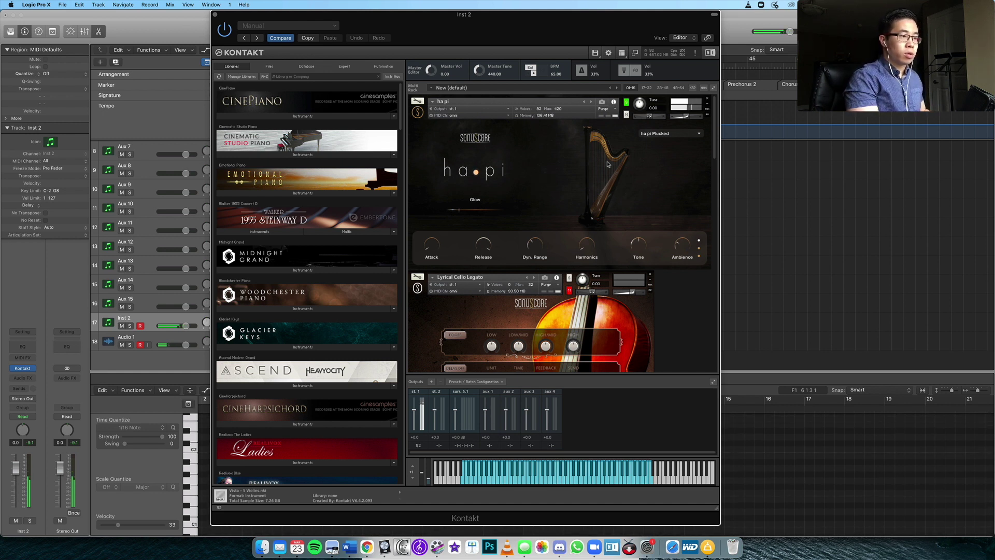
{"action": "left_click_drag", "start_coordinate": [486, 251], "coordinate": [476, 282]}
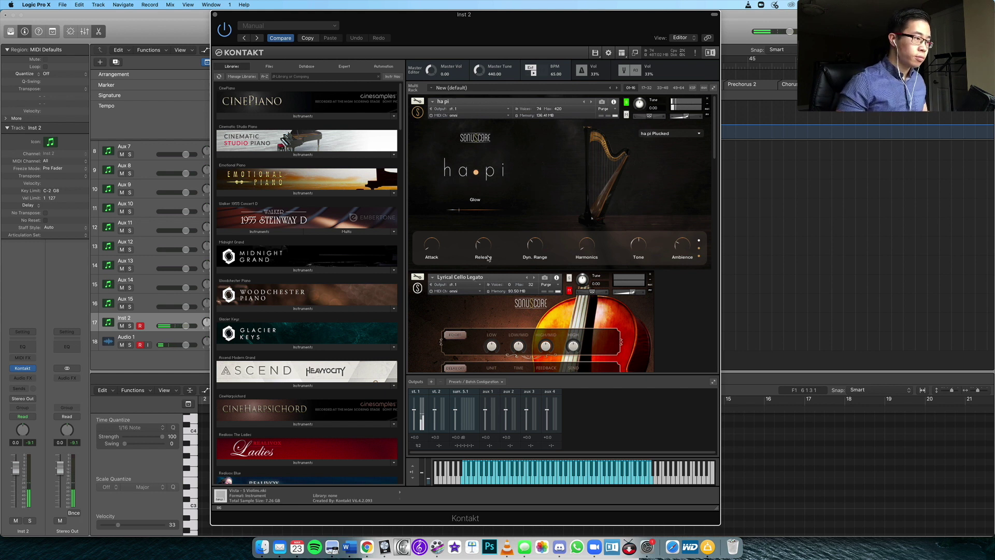
{"action": "left_click_drag", "start_coordinate": [485, 252], "coordinate": [487, 213]}
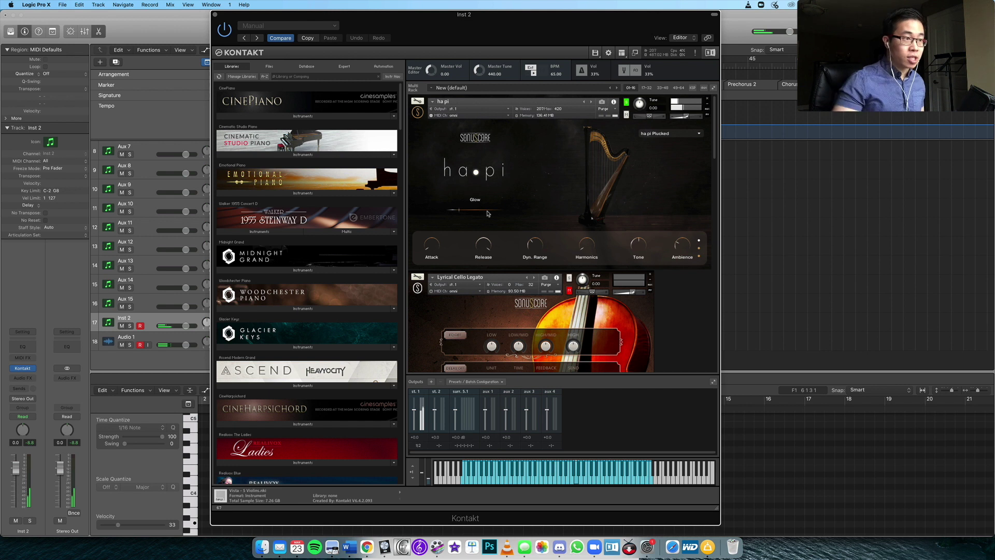
Audition the ha pi presets ha pi Harmonics, Lullaby, Spellbound and Shimmering Silk (Pad), keeping the last one loaded
{"action": "left_click", "coordinate": [683, 135]}
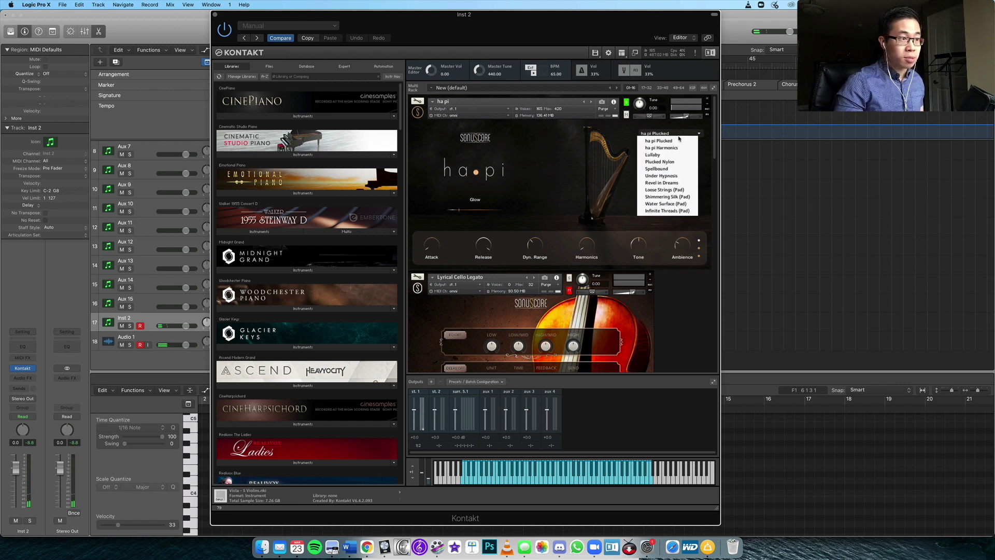
{"action": "left_click", "coordinate": [674, 148]}
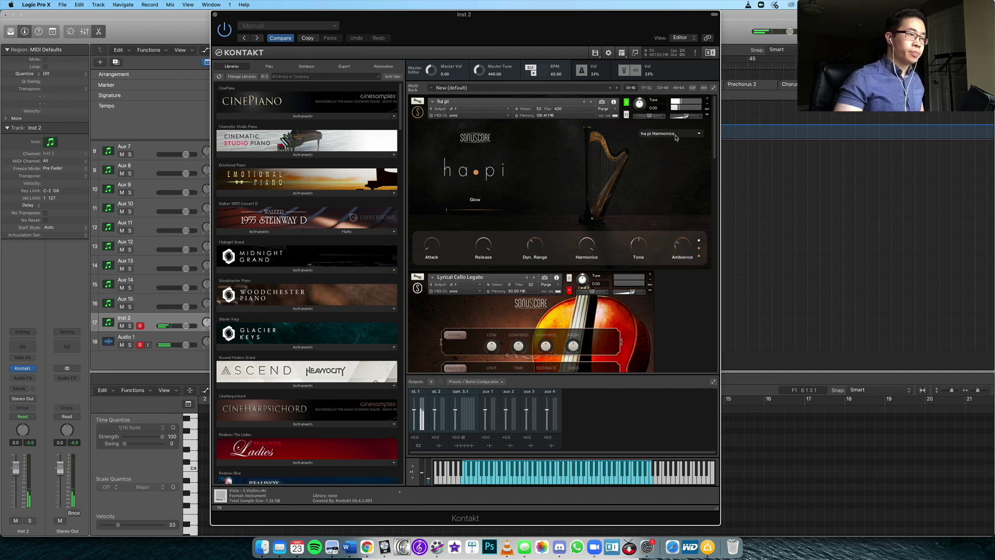
{"action": "left_click", "coordinate": [676, 138]}
{"action": "left_click", "coordinate": [672, 159]}
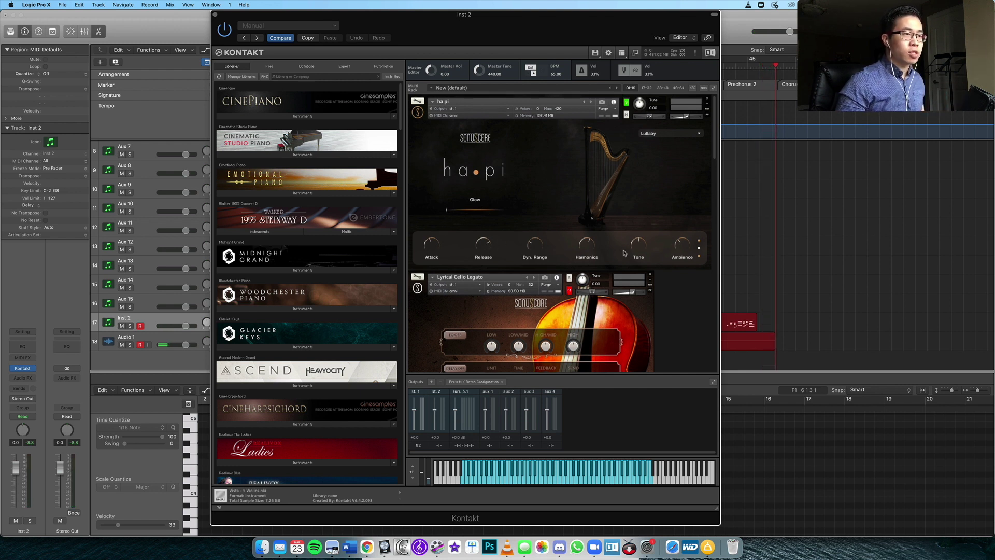
{"action": "left_click", "coordinate": [662, 135]}
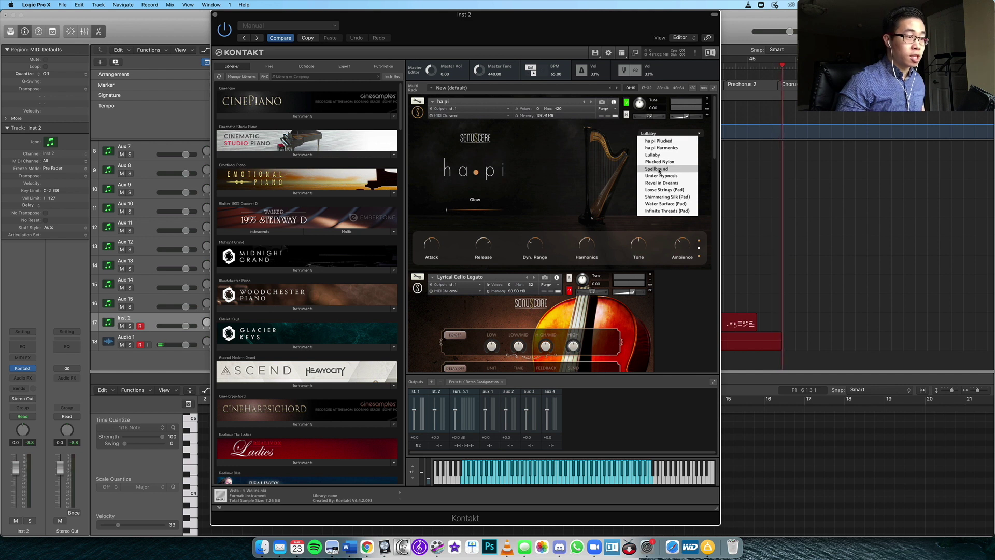
{"action": "left_click", "coordinate": [658, 169]}
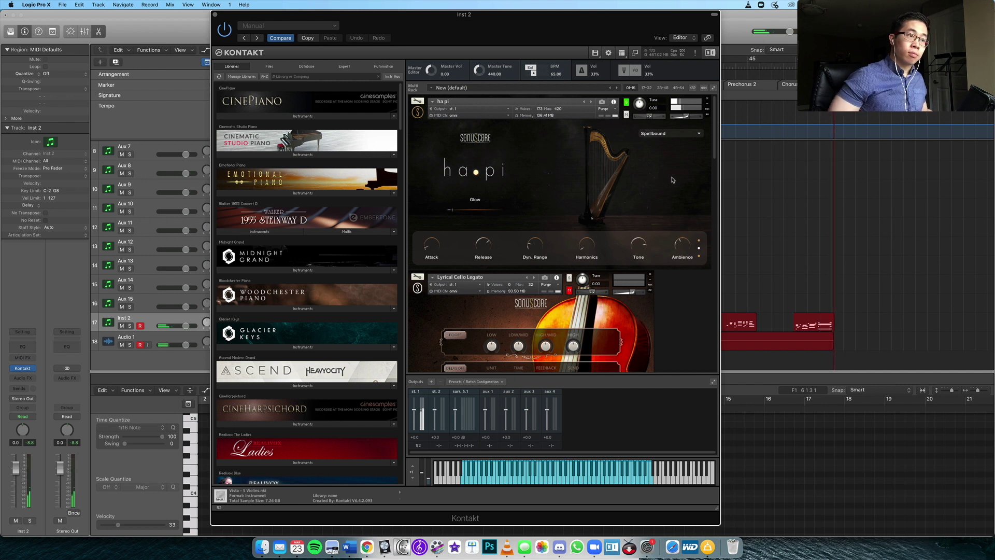
{"action": "left_click", "coordinate": [678, 135]}
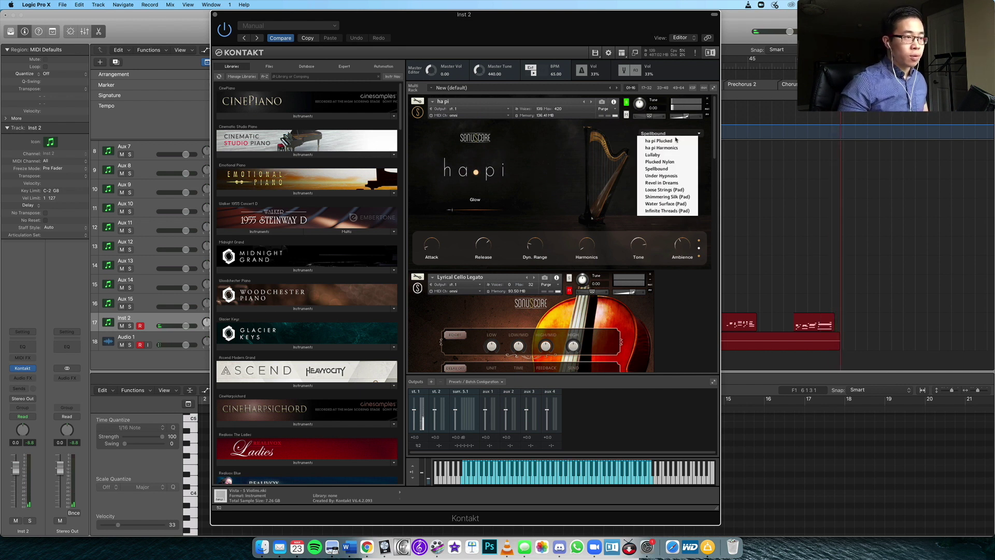
{"action": "left_click", "coordinate": [663, 197]}
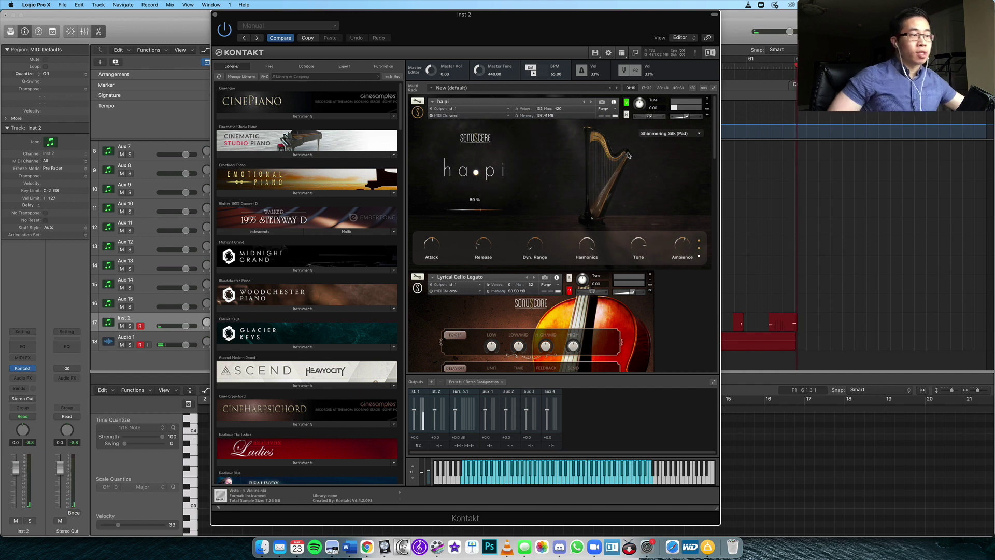
{"action": "left_click", "coordinate": [663, 134]}
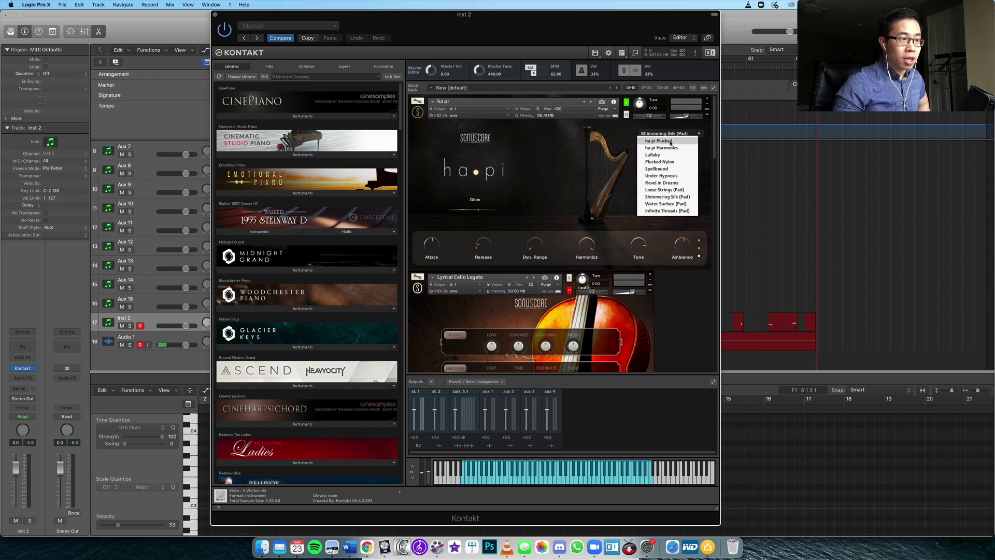
{"action": "left_click", "coordinate": [624, 202]}
Solo the Lyrical Cello Legato instrument below the harp in the Kontakt rack and audition it
{"action": "scroll", "coordinate": [630, 193], "scroll_direction": "down", "scroll_amount": 5}
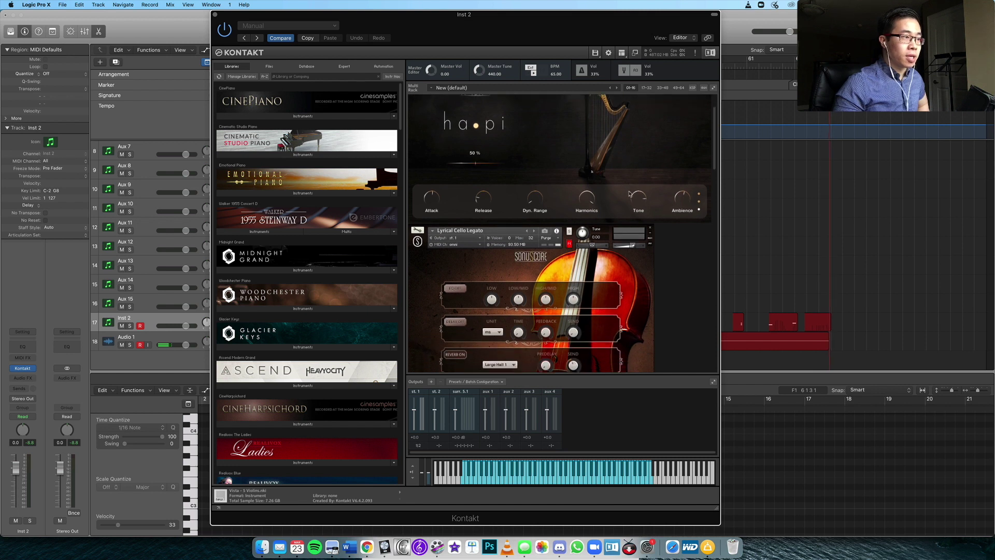
{"action": "scroll", "coordinate": [630, 194], "scroll_direction": "down", "scroll_amount": 3}
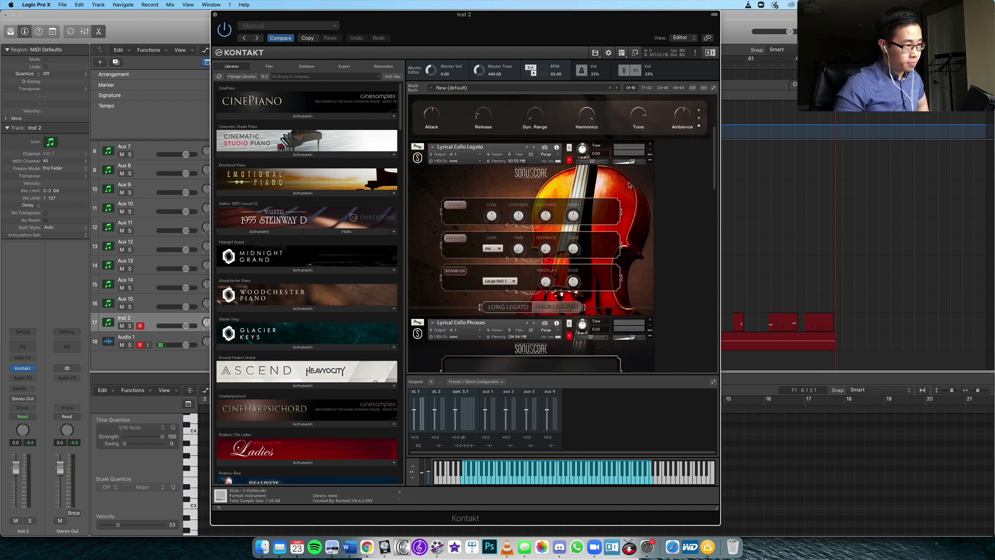
{"action": "scroll", "coordinate": [683, 205], "scroll_direction": "down", "scroll_amount": 1}
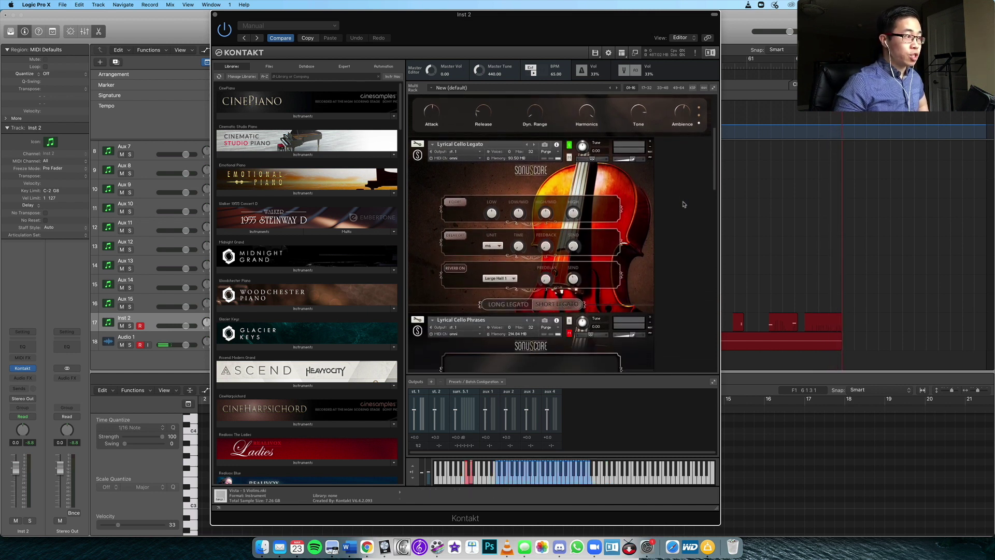
{"action": "scroll", "coordinate": [681, 204], "scroll_direction": "down", "scroll_amount": 4}
{"action": "scroll", "coordinate": [306, 285], "scroll_direction": "down", "scroll_amount": 3}
{"action": "scroll", "coordinate": [501, 266], "scroll_direction": "down", "scroll_amount": 1}
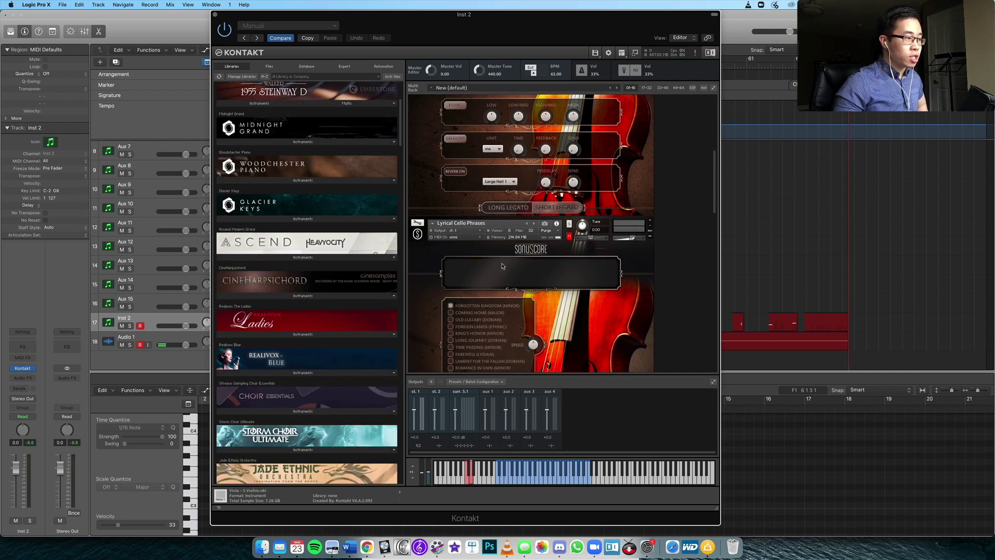
{"action": "scroll", "coordinate": [502, 266], "scroll_direction": "down", "scroll_amount": 1}
{"action": "scroll", "coordinate": [513, 248], "scroll_direction": "up", "scroll_amount": 5}
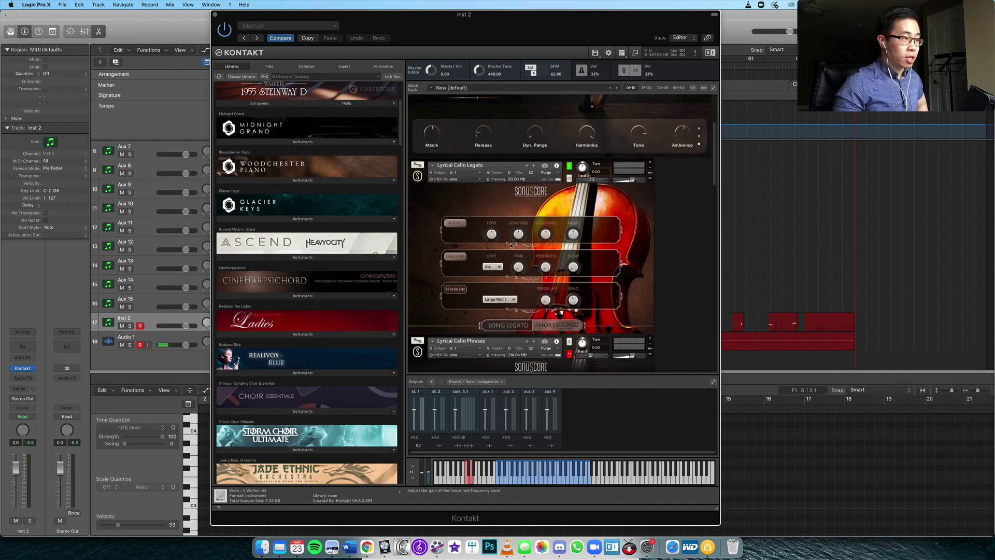
{"action": "scroll", "coordinate": [511, 246], "scroll_direction": "down", "scroll_amount": 1}
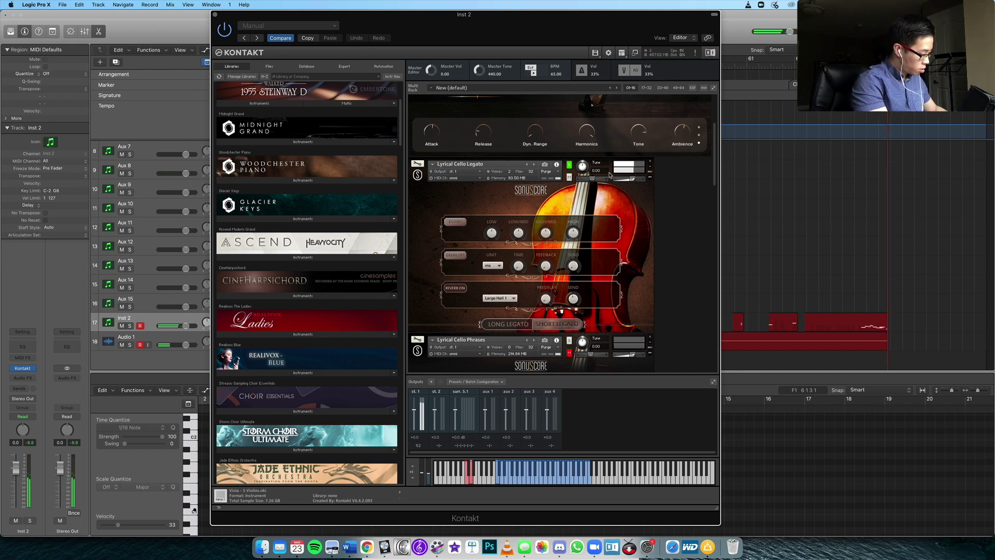
{"action": "key", "text": "space"}
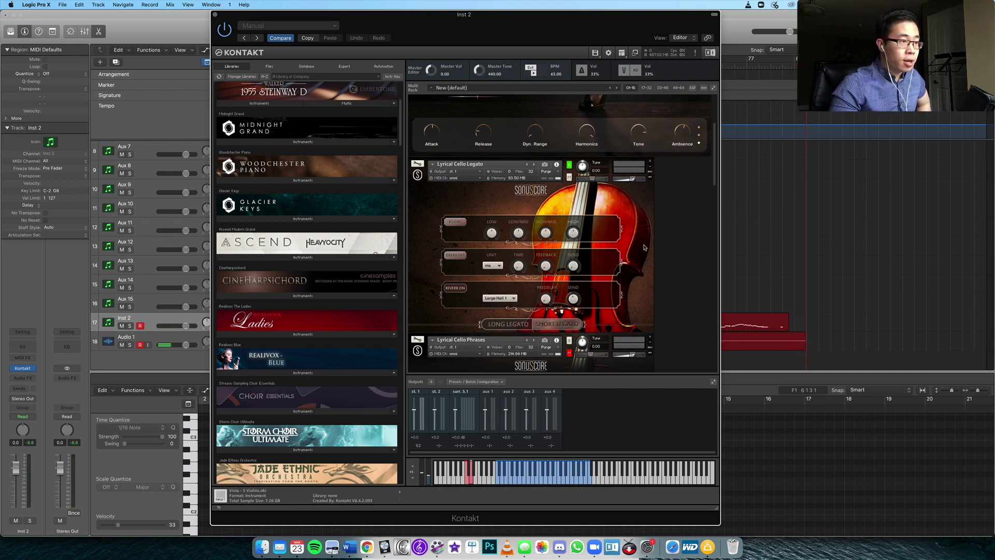
Solo the Lyrical Cello Phrases instrument in the rack and audition its Forgotten Kingdom (Minor) phrases
{"action": "scroll", "coordinate": [644, 247], "scroll_direction": "down", "scroll_amount": 2}
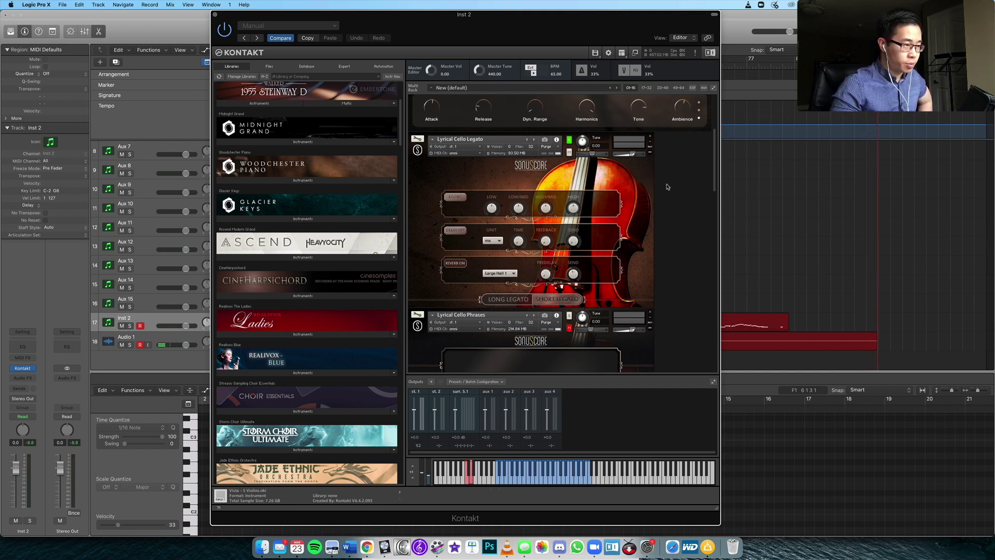
{"action": "scroll", "coordinate": [665, 188], "scroll_direction": "down", "scroll_amount": 6}
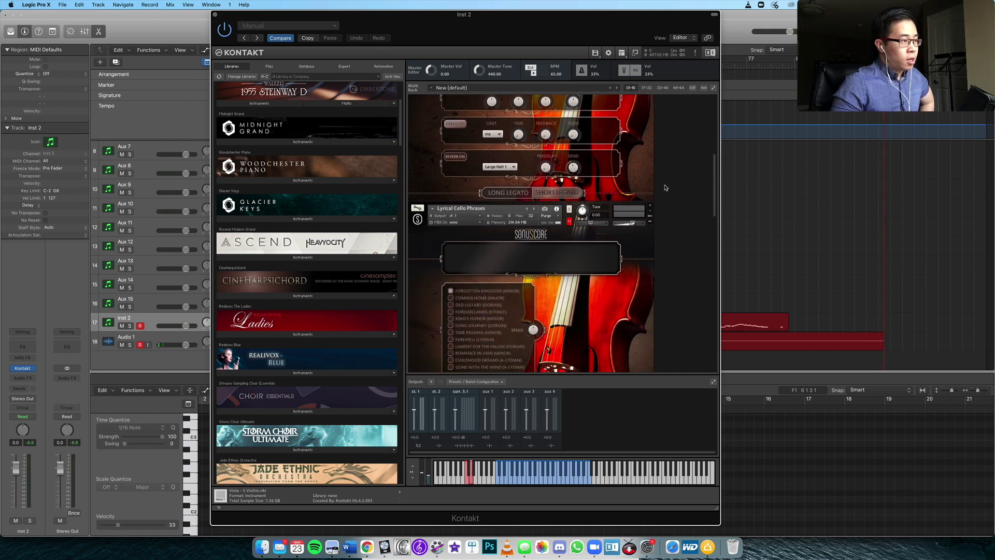
{"action": "scroll", "coordinate": [630, 188], "scroll_direction": "down", "scroll_amount": 1}
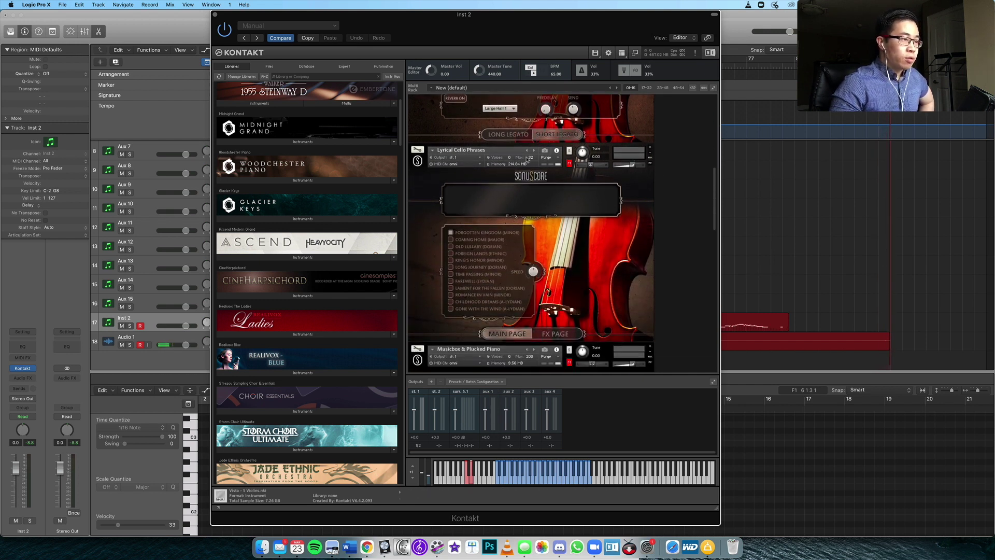
{"action": "left_click", "coordinate": [568, 151]}
{"action": "scroll", "coordinate": [619, 259], "scroll_direction": "down", "scroll_amount": 1}
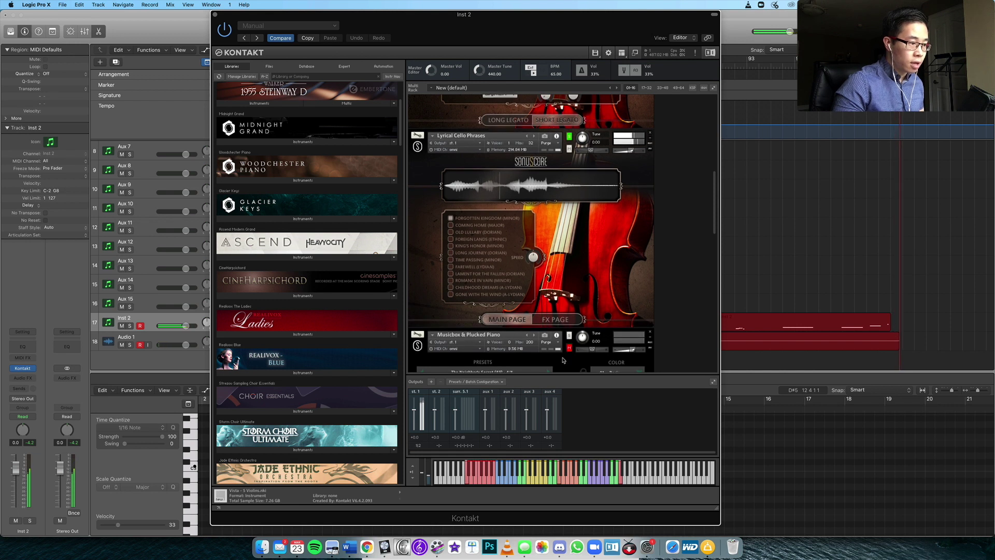
Switch Lyrical Cello Phrases to the Farewell (Lydian) phrase set and audition its phrases
{"action": "scroll", "coordinate": [534, 207], "scroll_direction": "up", "scroll_amount": 1}
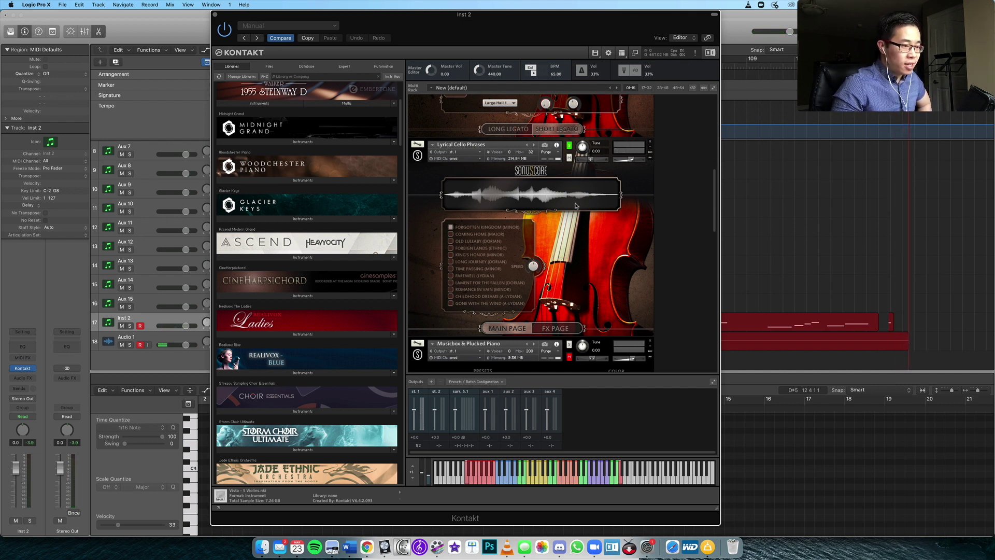
{"action": "key", "text": "space"}
{"action": "scroll", "coordinate": [596, 246], "scroll_direction": "up", "scroll_amount": 3}
{"action": "scroll", "coordinate": [599, 250], "scroll_direction": "up", "scroll_amount": 3}
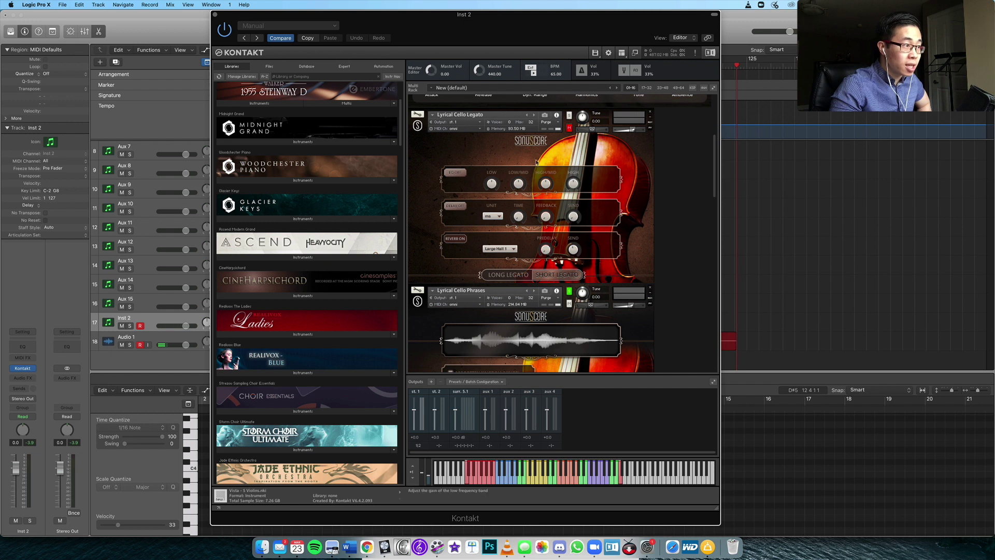
{"action": "scroll", "coordinate": [647, 219], "scroll_direction": "down", "scroll_amount": 5}
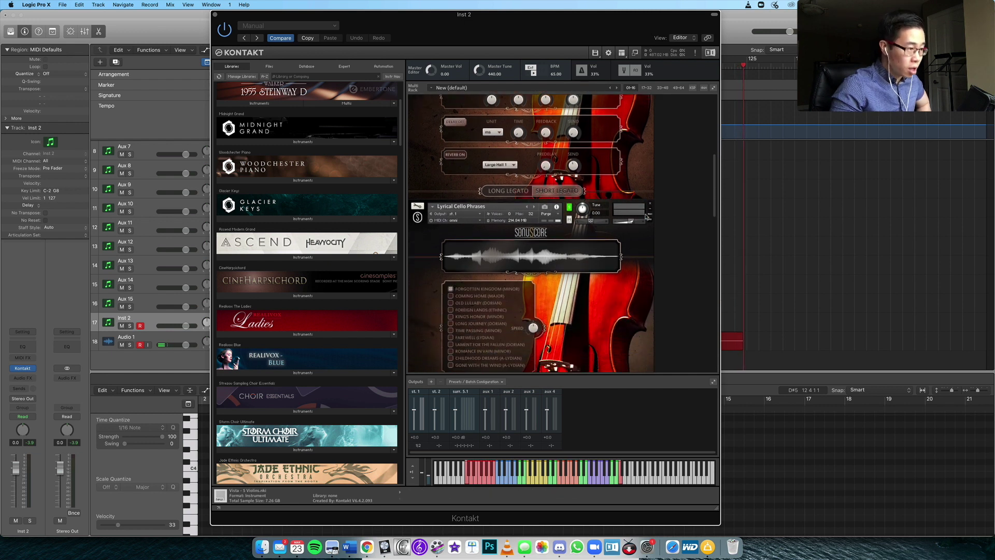
{"action": "scroll", "coordinate": [551, 247], "scroll_direction": "down", "scroll_amount": 1}
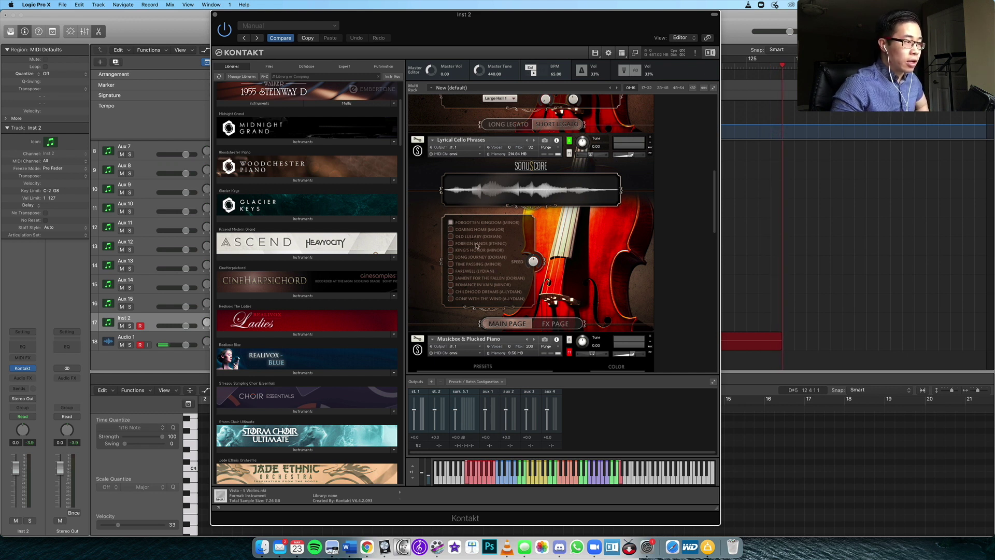
{"action": "left_click", "coordinate": [450, 271]}
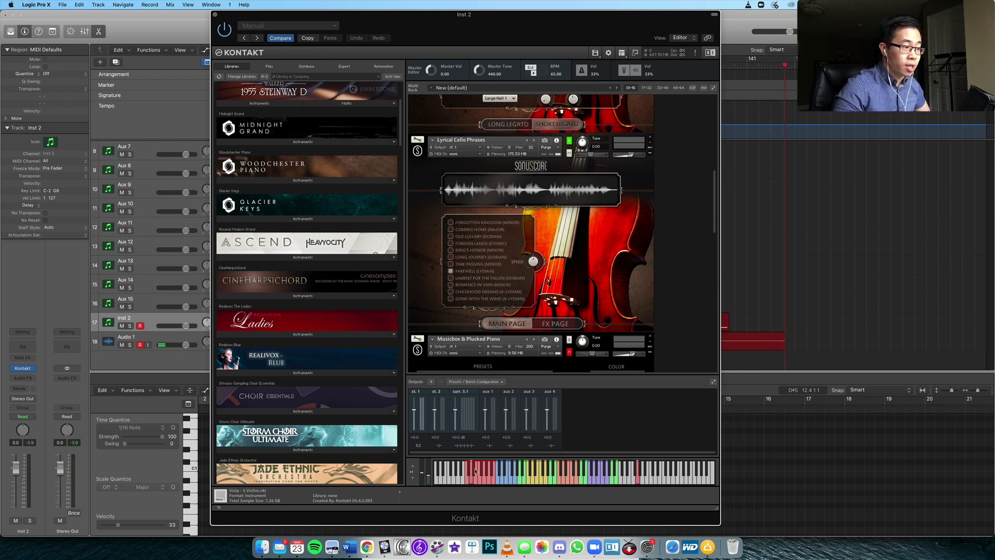
Solo the Musicbox & Plucked Piano instrument in the rack and audition The Neighbor's Secret (All) - 4/4 preset
{"action": "scroll", "coordinate": [622, 274], "scroll_direction": "down", "scroll_amount": 2}
{"action": "scroll", "coordinate": [623, 273], "scroll_direction": "down", "scroll_amount": 10}
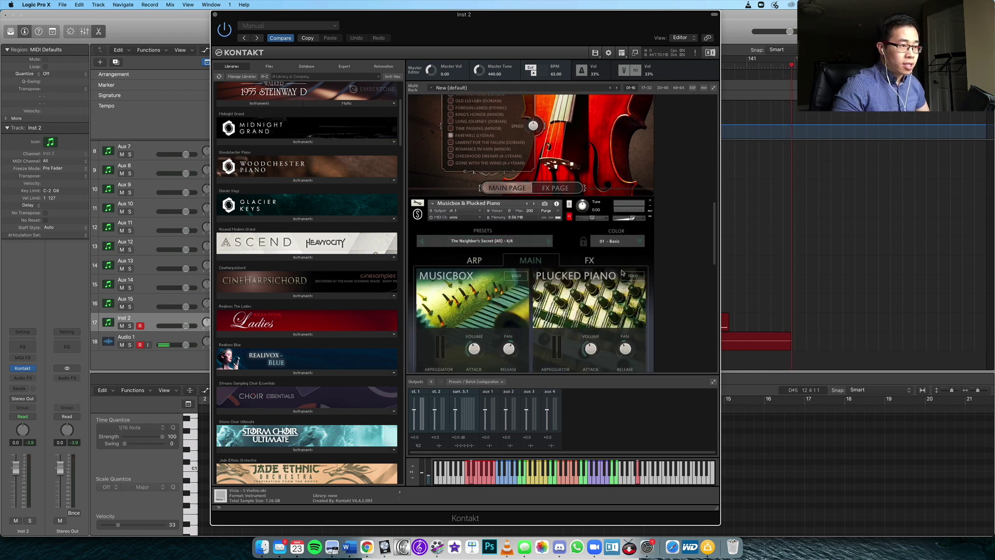
{"action": "scroll", "coordinate": [569, 115], "scroll_direction": "down", "scroll_amount": 3}
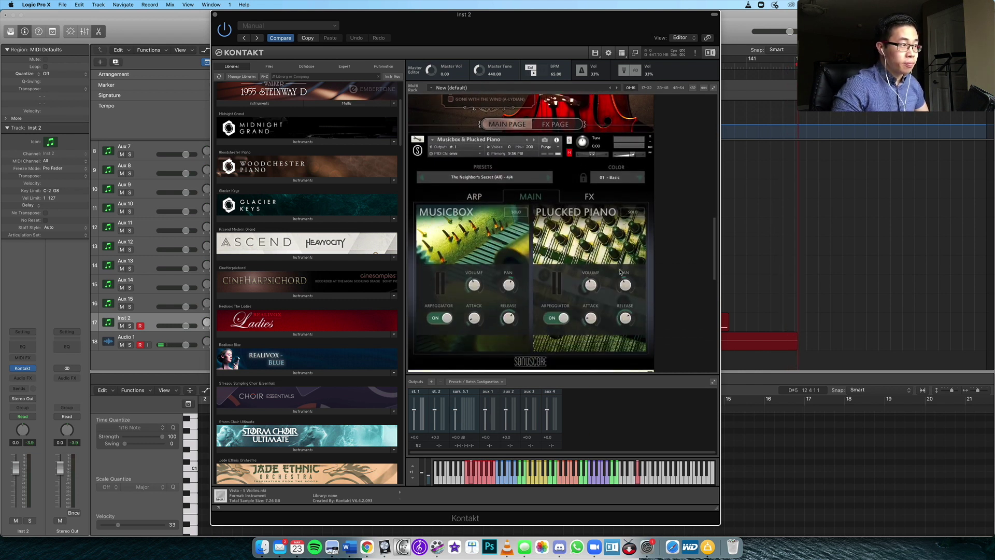
{"action": "left_click", "coordinate": [570, 121]}
{"action": "left_click", "coordinate": [570, 121]}
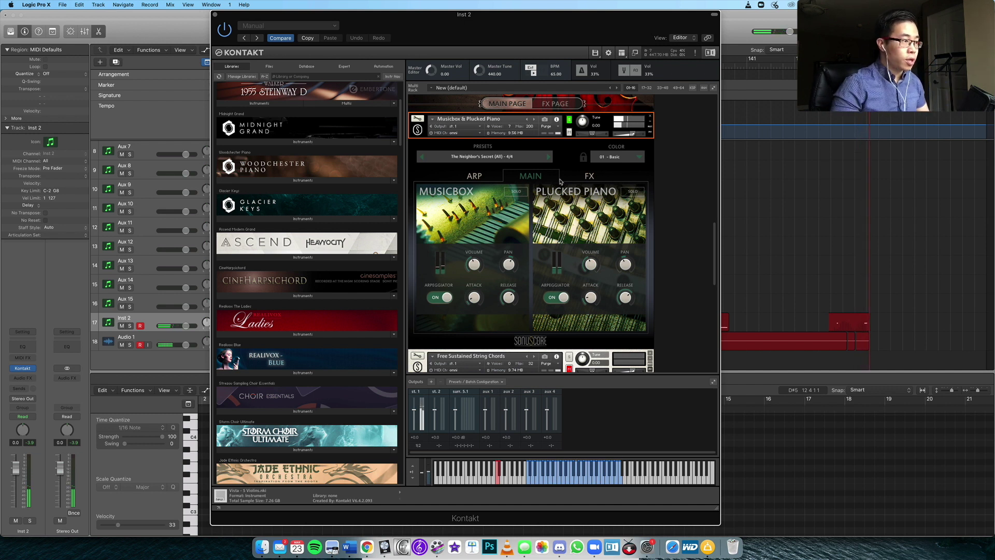
Compare the Musicbox and Plucked Piano sounds with both arpeggiators off, and re-enable only the Musicbox arpeggiator
{"action": "left_click", "coordinate": [441, 301]}
{"action": "left_click", "coordinate": [560, 296]}
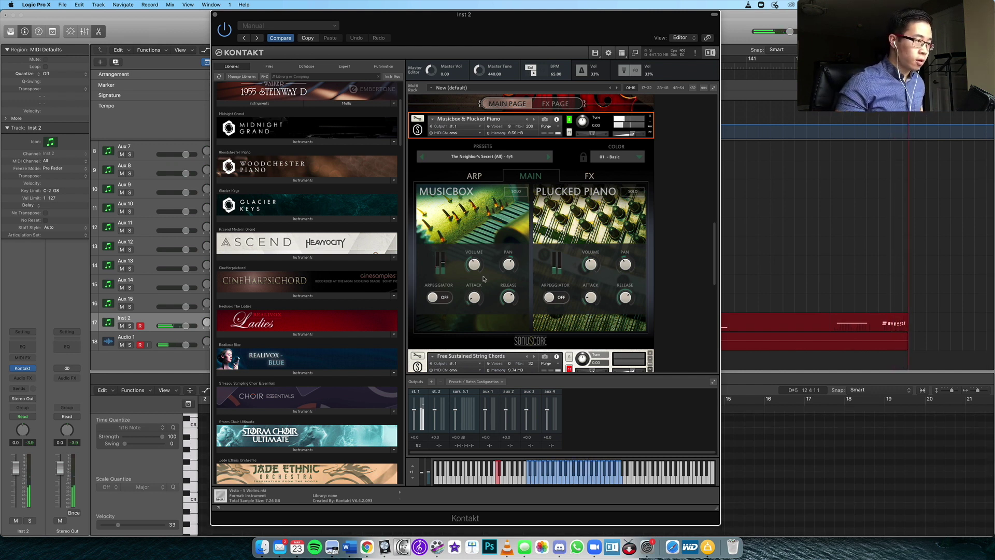
{"action": "left_click", "coordinate": [438, 298]}
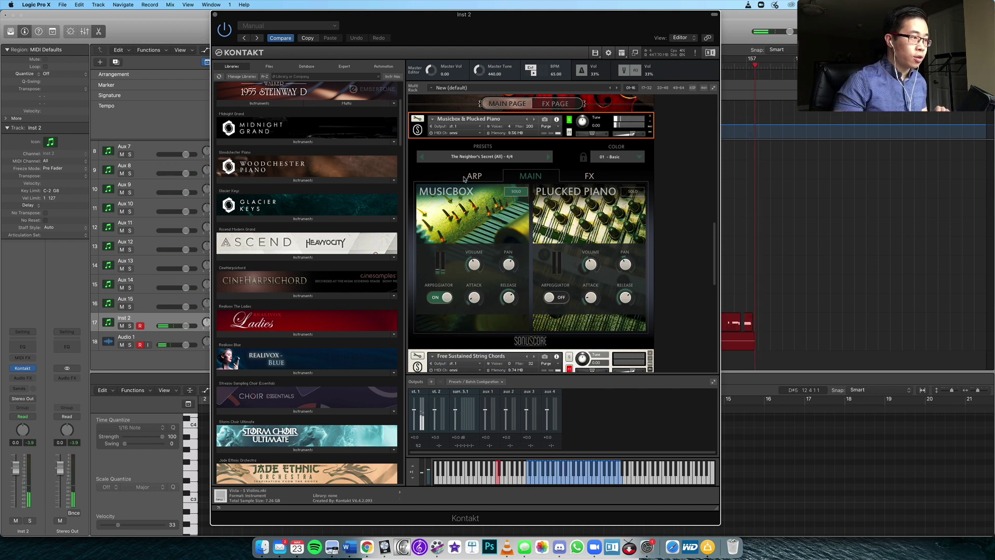
Examine the arpeggiator and effects settings of Musicbox & Plucked Piano, and return to its main page
{"action": "left_click", "coordinate": [481, 174]}
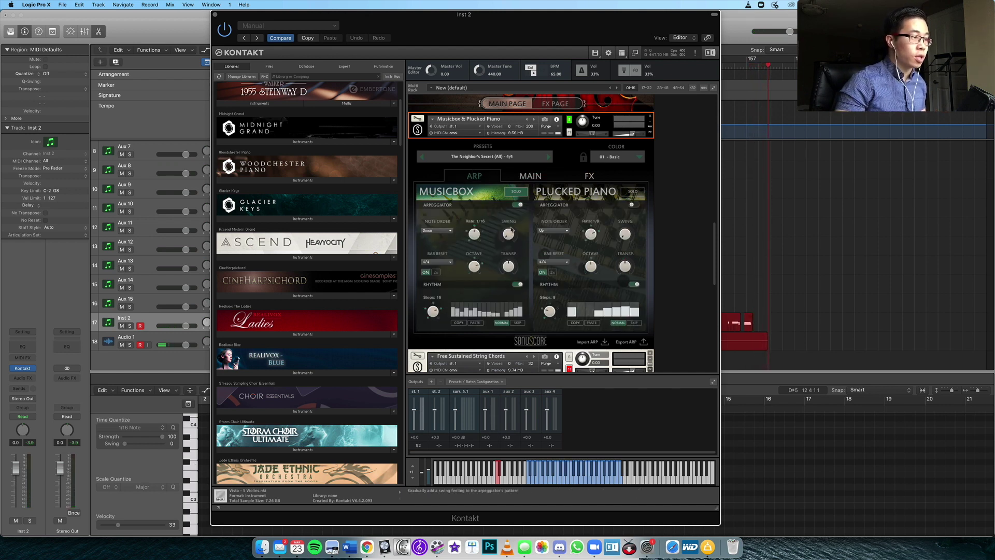
{"action": "left_click", "coordinate": [589, 179]}
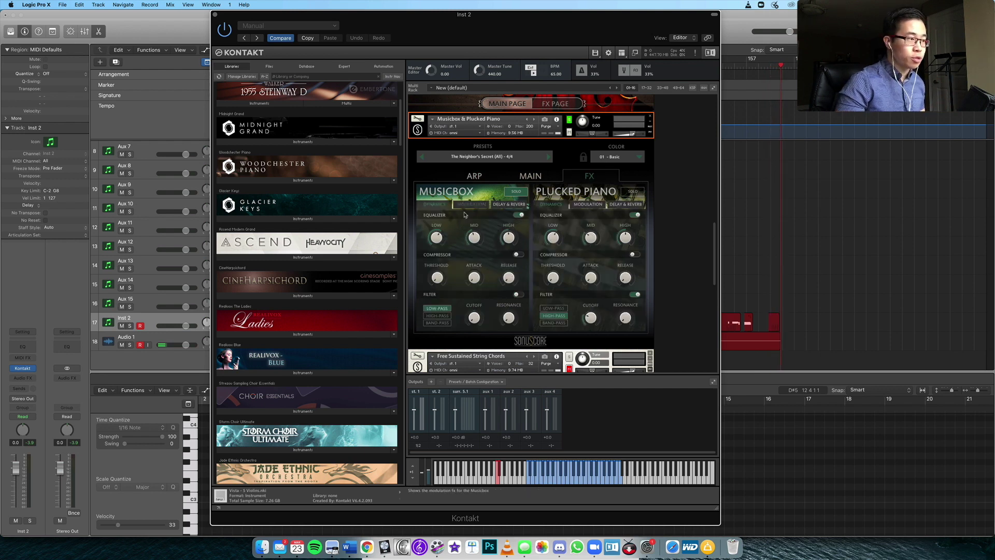
{"action": "left_click", "coordinate": [526, 179]}
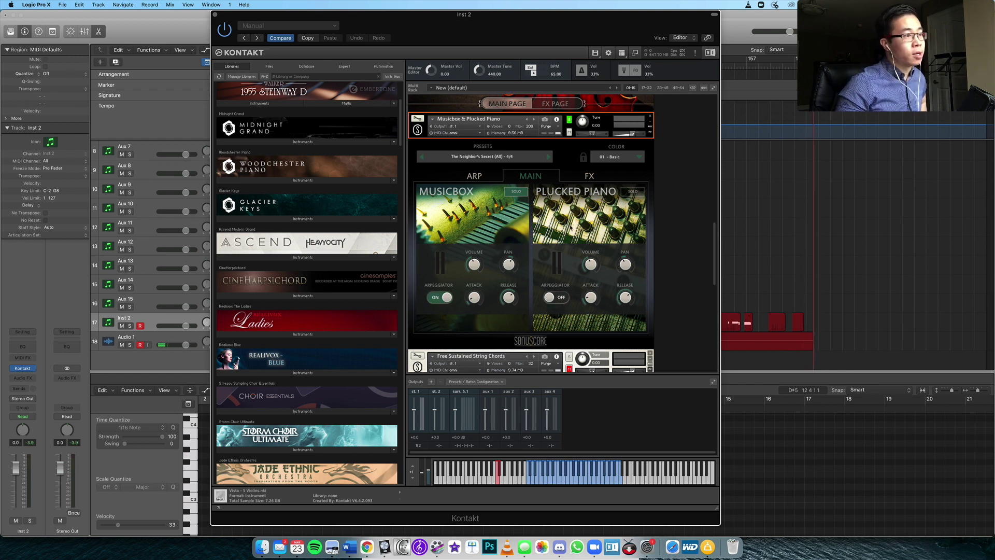
Solo the Free Sustained String Chords instrument in the rack and audition its chords
{"action": "scroll", "coordinate": [601, 207], "scroll_direction": "down", "scroll_amount": 5}
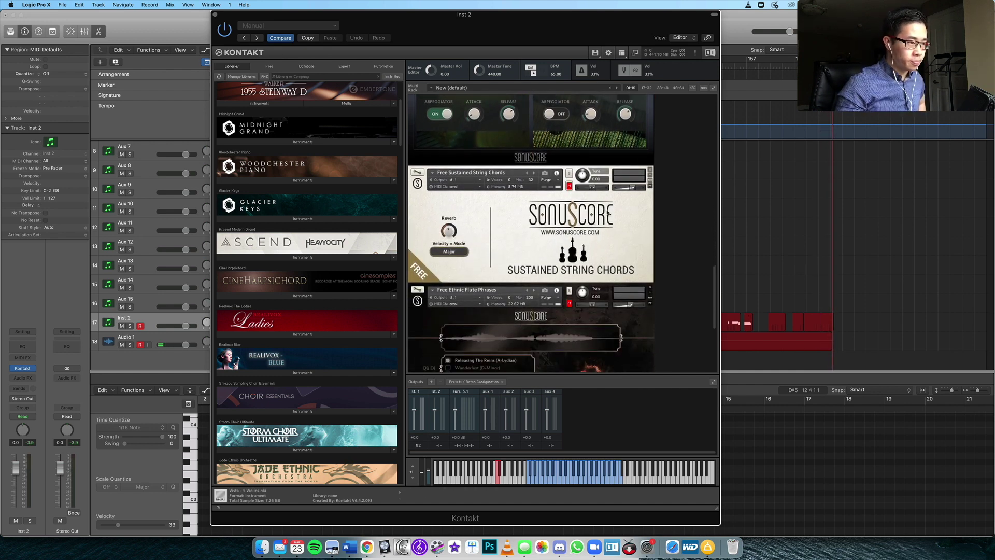
{"action": "scroll", "coordinate": [605, 218], "scroll_direction": "down", "scroll_amount": 4}
{"action": "scroll", "coordinate": [574, 188], "scroll_direction": "up", "scroll_amount": 4}
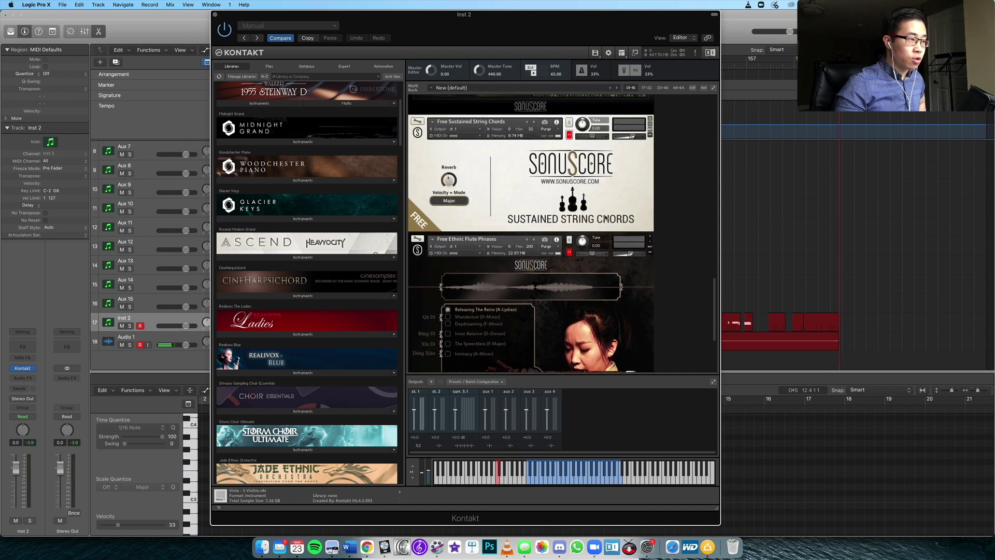
{"action": "left_click", "coordinate": [571, 184]}
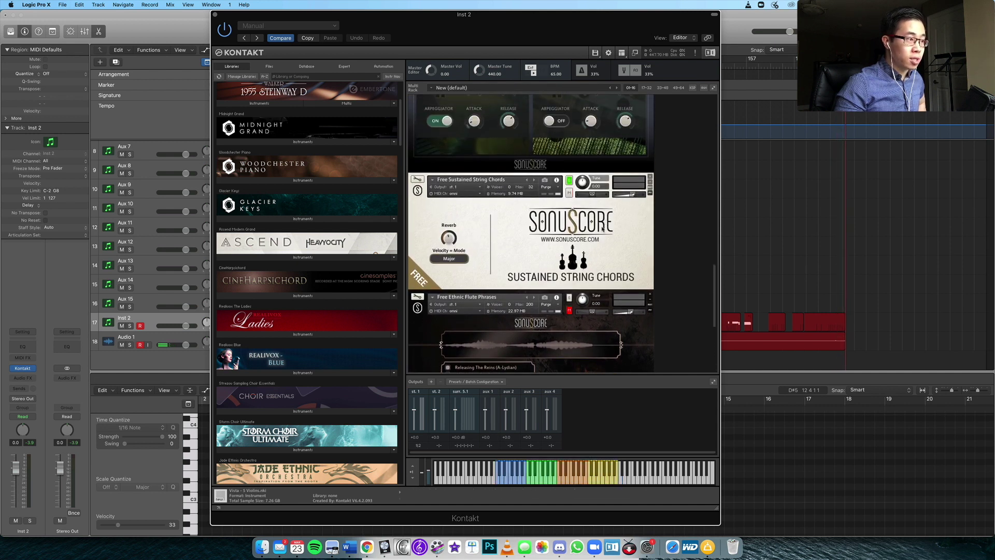
{"action": "scroll", "coordinate": [601, 223], "scroll_direction": "down", "scroll_amount": 2}
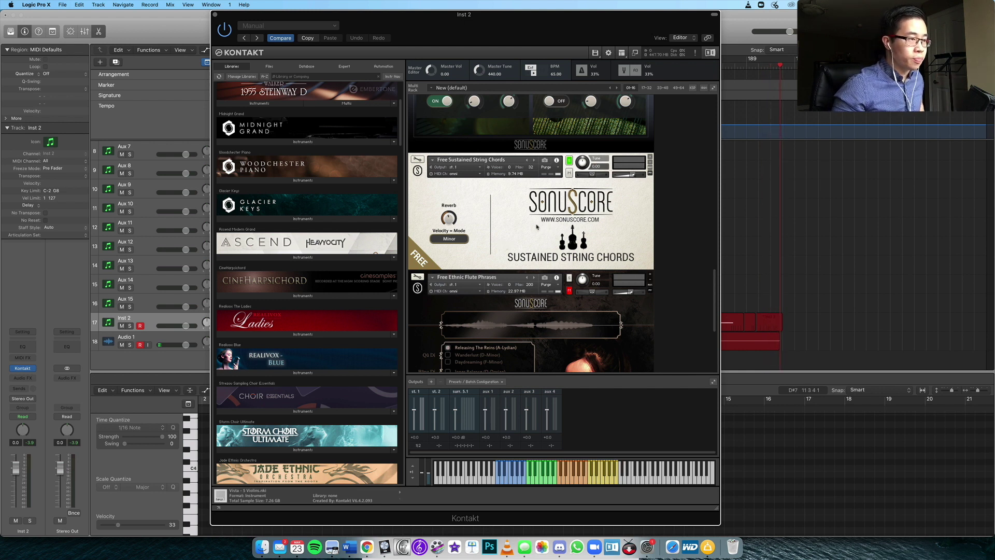
Solo Free Ethnic Flute Phrases, audition Releasing The Reins (A-Lydian), and switch to the Inner Balance (D-Dorian) phrases
{"action": "scroll", "coordinate": [571, 197], "scroll_direction": "down", "scroll_amount": 5}
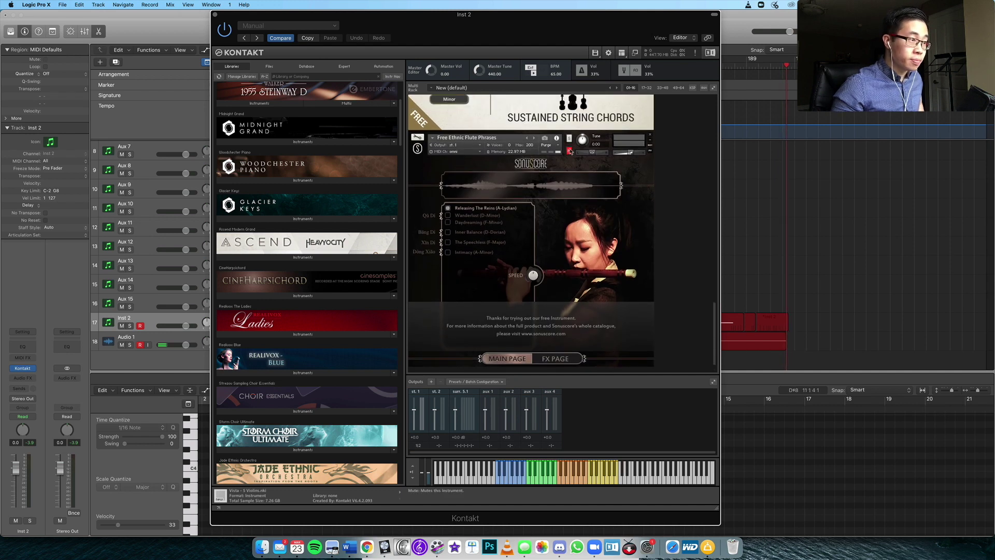
{"action": "scroll", "coordinate": [570, 207], "scroll_direction": "up", "scroll_amount": 5}
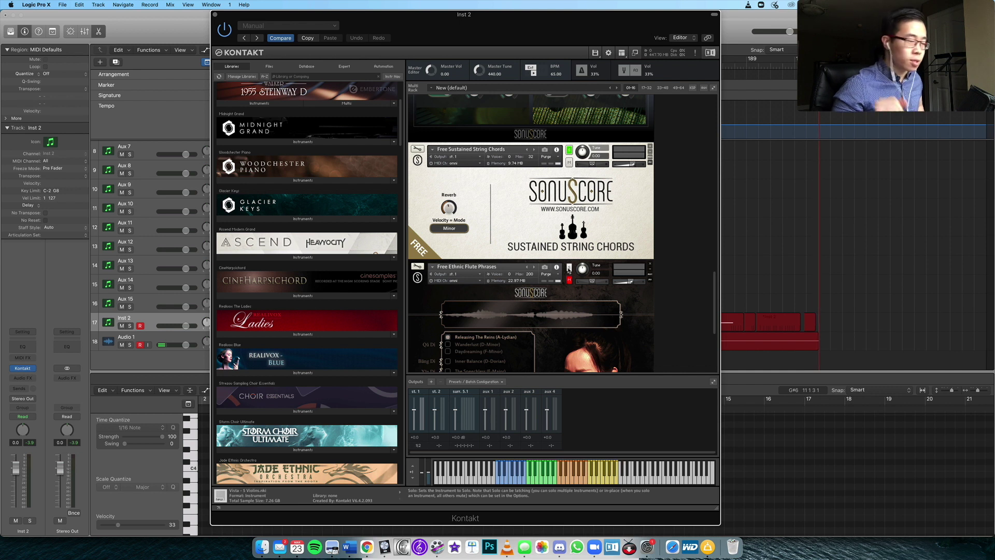
{"action": "left_click", "coordinate": [568, 268]}
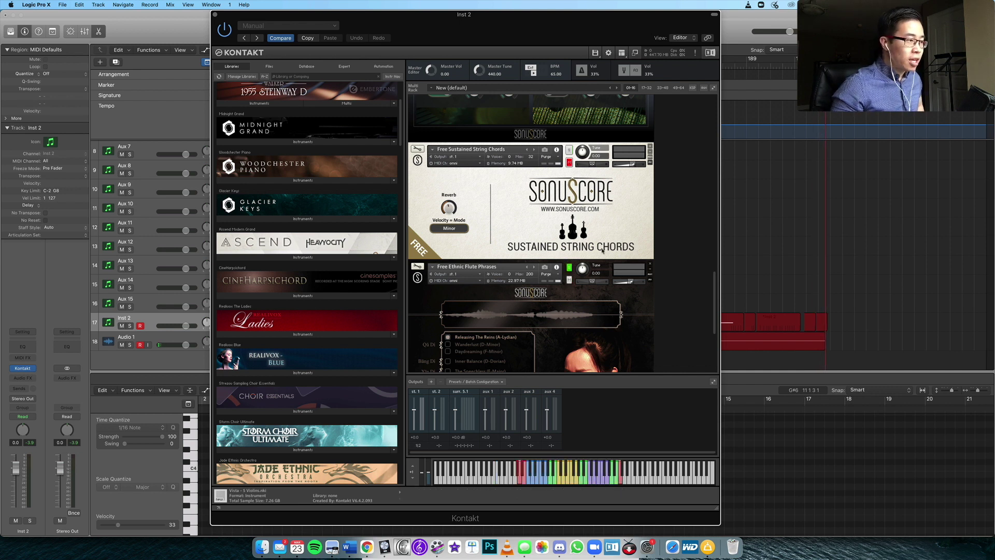
{"action": "scroll", "coordinate": [602, 251], "scroll_direction": "down", "scroll_amount": 3}
{"action": "scroll", "coordinate": [581, 252], "scroll_direction": "down", "scroll_amount": 2}
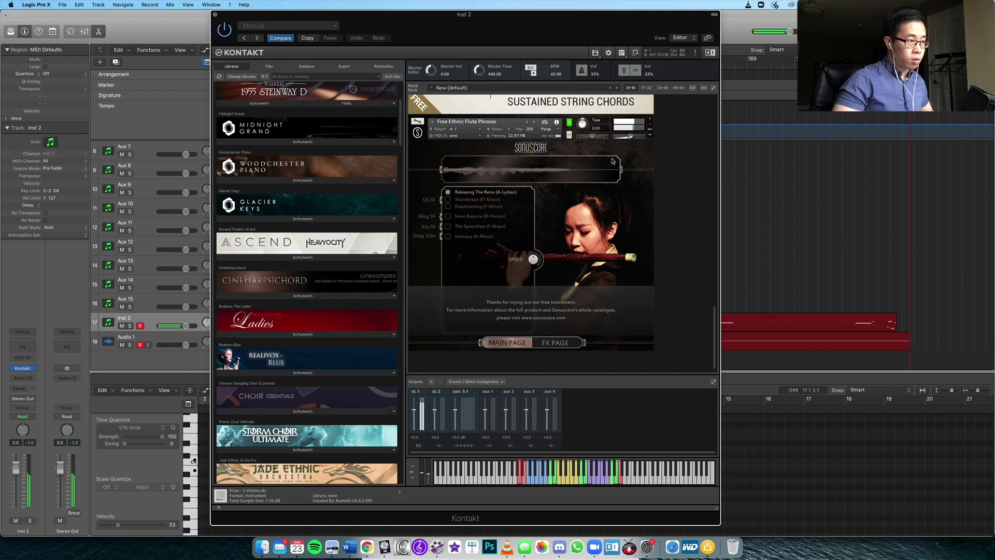
{"action": "left_click", "coordinate": [448, 215]}
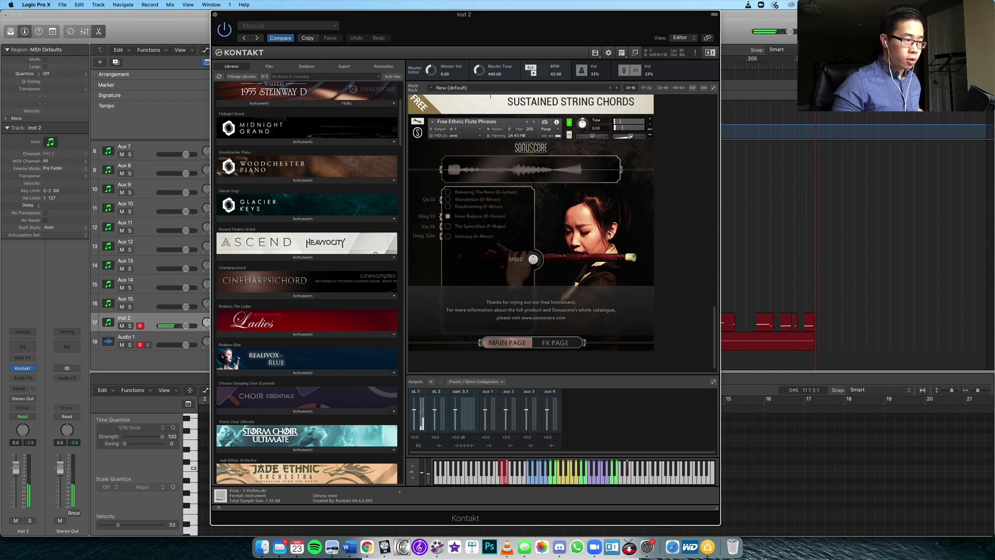
Return to Lyrical Cello Phrases, solo it again and audition its Farewell (Lydian) phrases
{"action": "scroll", "coordinate": [617, 258], "scroll_direction": "up", "scroll_amount": 5}
{"action": "scroll", "coordinate": [617, 258], "scroll_direction": "up", "scroll_amount": 6}
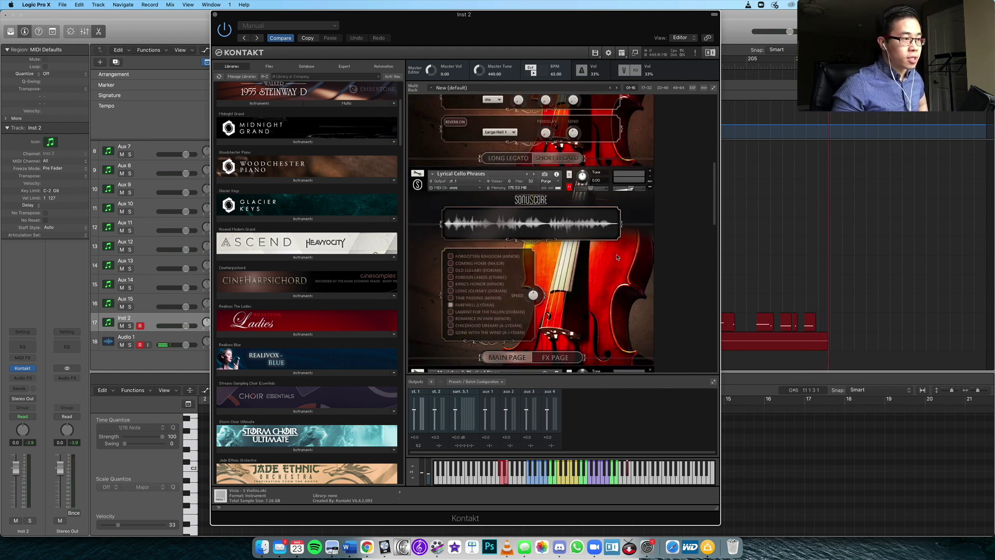
{"action": "scroll", "coordinate": [679, 252], "scroll_direction": "up", "scroll_amount": 6}
{"action": "scroll", "coordinate": [680, 252], "scroll_direction": "down", "scroll_amount": 5}
{"action": "left_click", "coordinate": [566, 189]}
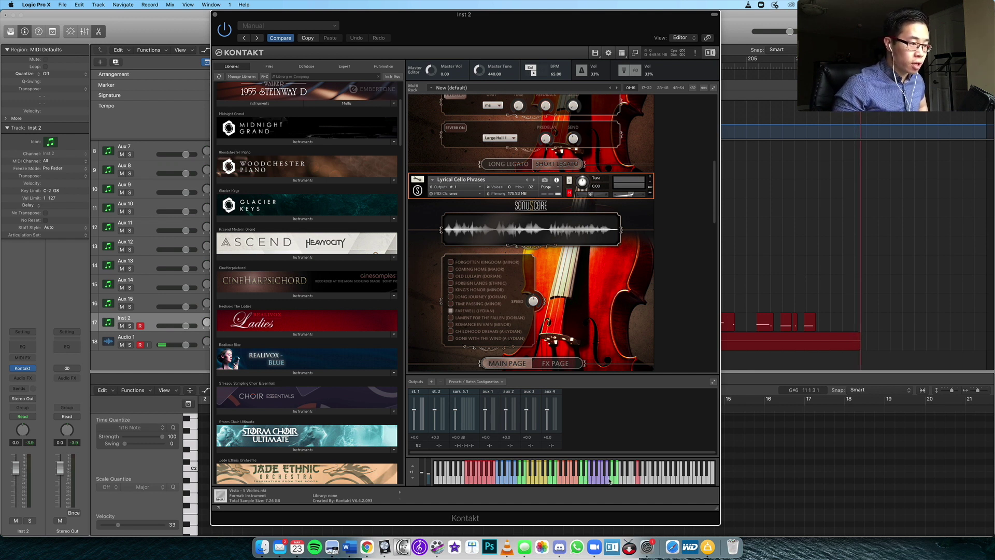
{"action": "left_click", "coordinate": [569, 181]}
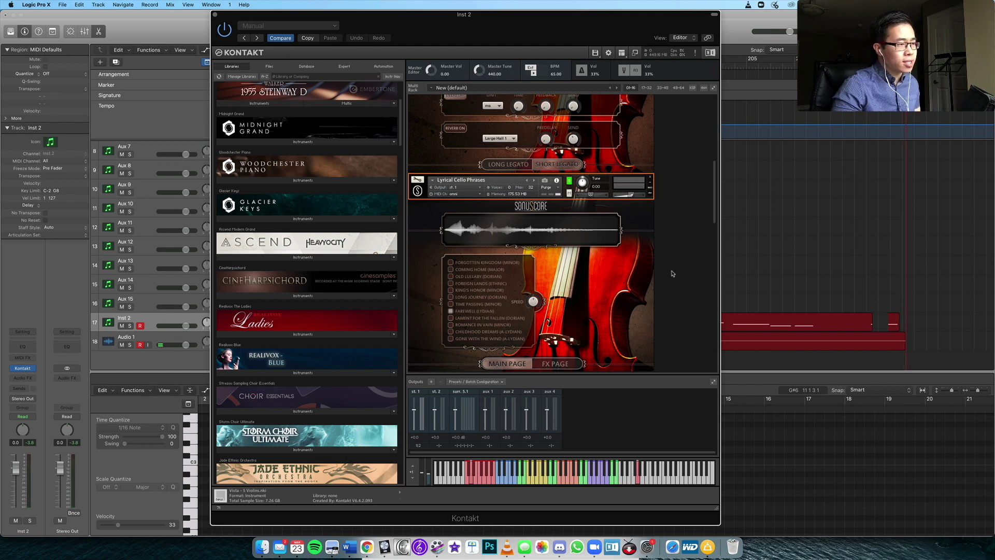
Review all the loaded bundle instruments in the rack, from the ha pi harp down to Free Ethnic Flute Phrases
{"action": "scroll", "coordinate": [648, 265], "scroll_direction": "up", "scroll_amount": 10}
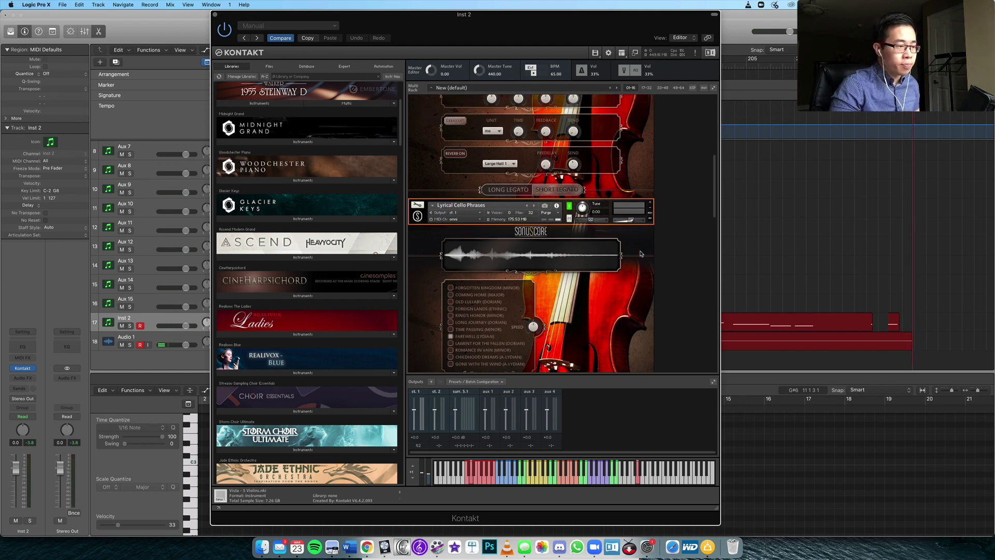
{"action": "scroll", "coordinate": [640, 254], "scroll_direction": "down", "scroll_amount": 15}
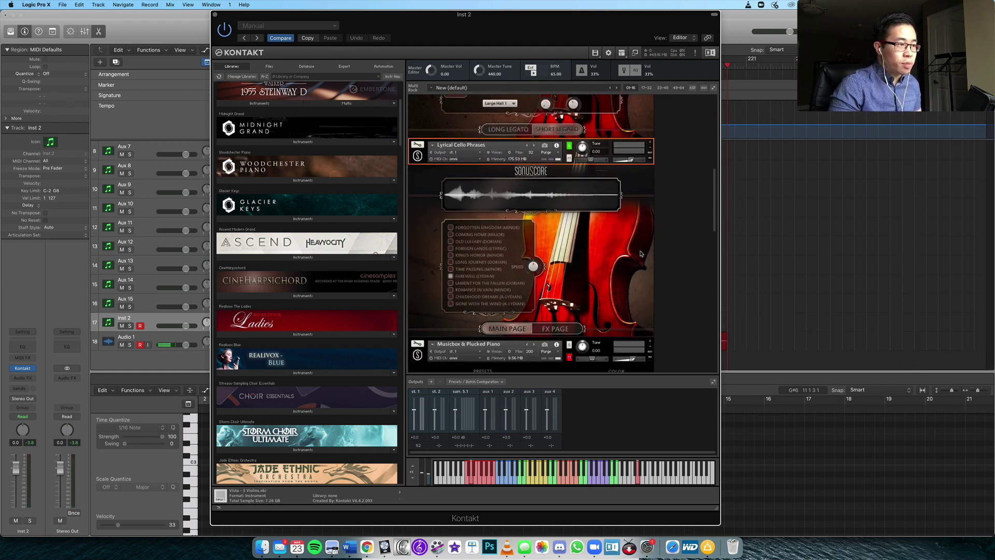
{"action": "scroll", "coordinate": [640, 254], "scroll_direction": "down", "scroll_amount": 5}
{"action": "scroll", "coordinate": [641, 253], "scroll_direction": "up", "scroll_amount": 18}
{"action": "scroll", "coordinate": [641, 253], "scroll_direction": "up", "scroll_amount": 3}
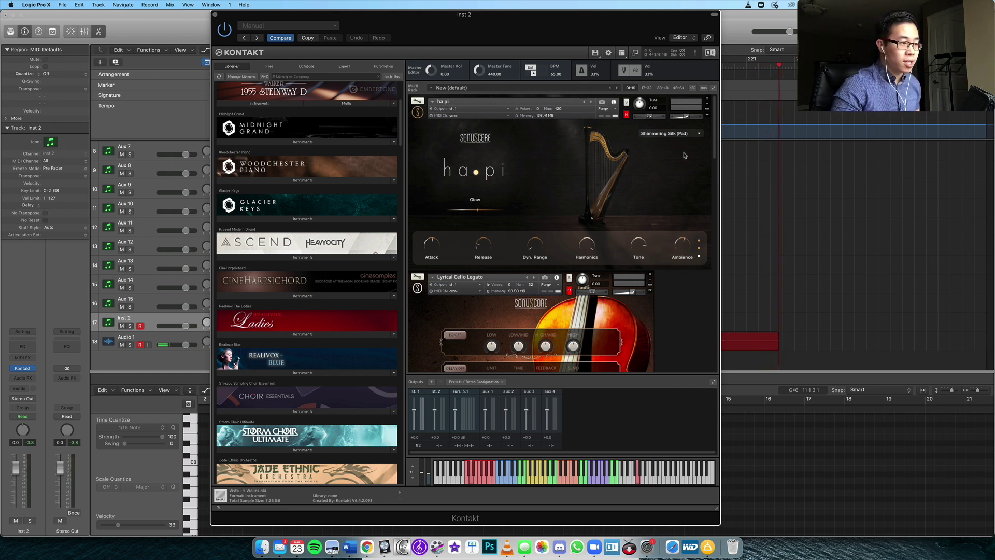
{"action": "scroll", "coordinate": [637, 171], "scroll_direction": "down", "scroll_amount": 10}
{"action": "scroll", "coordinate": [630, 170], "scroll_direction": "down", "scroll_amount": 15}
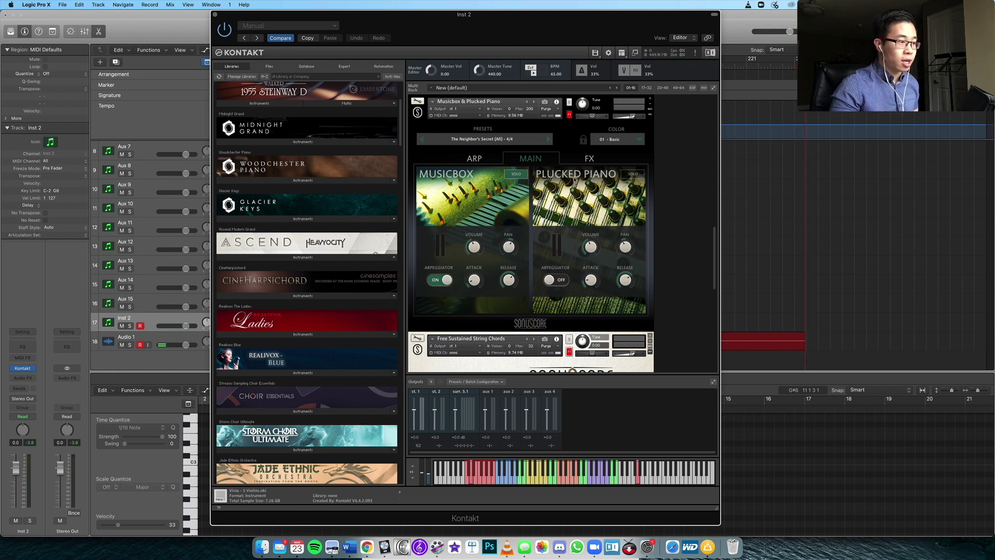
{"action": "scroll", "coordinate": [501, 215], "scroll_direction": "down", "scroll_amount": 5}
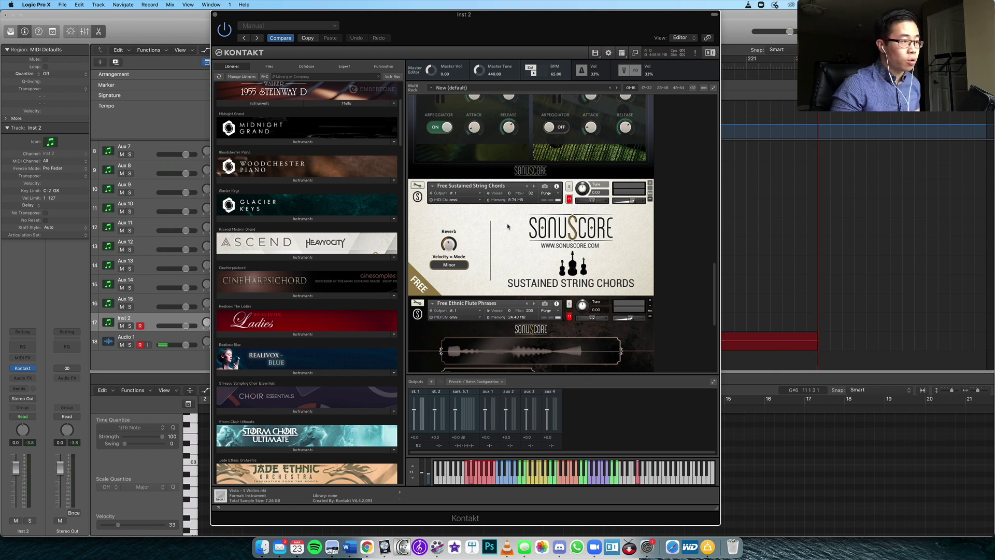
{"action": "left_click", "coordinate": [569, 195]}
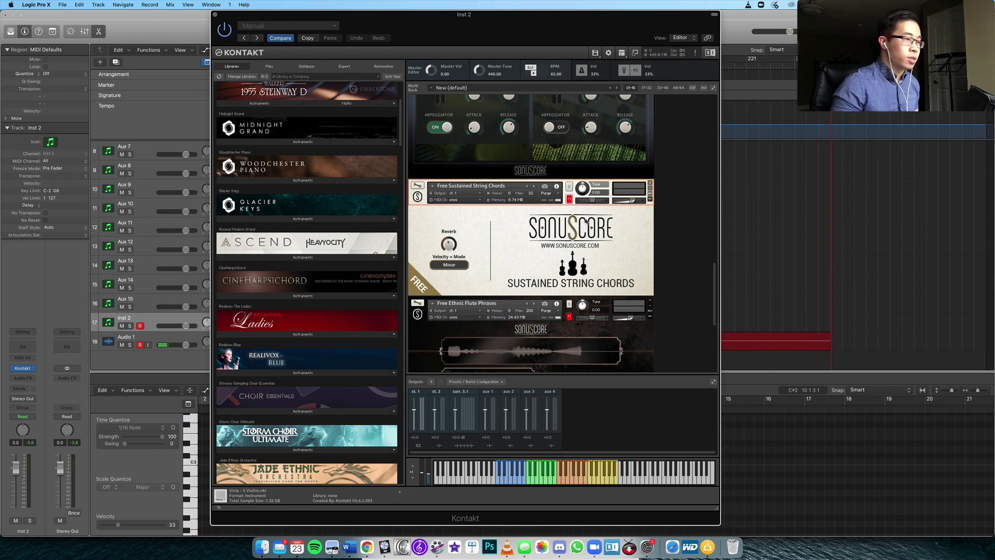
{"action": "scroll", "coordinate": [590, 224], "scroll_direction": "down", "scroll_amount": 5}
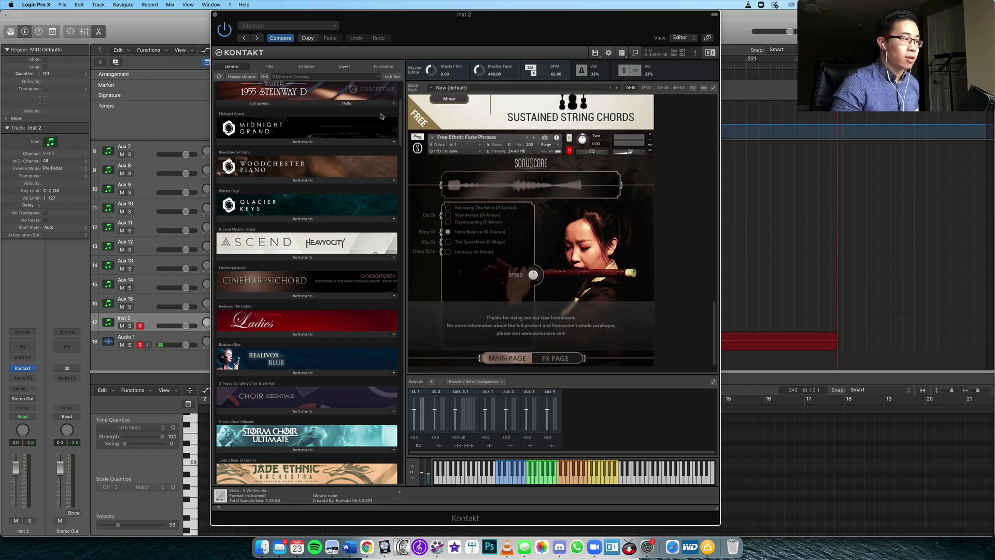
{"action": "scroll", "coordinate": [594, 206], "scroll_direction": "up", "scroll_amount": 10}
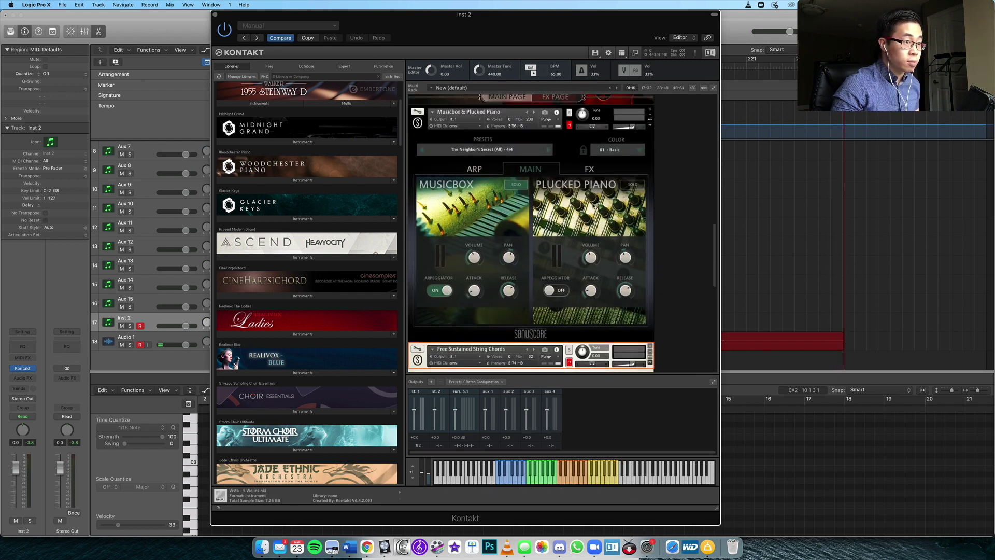
{"action": "scroll", "coordinate": [593, 206], "scroll_direction": "up", "scroll_amount": 5}
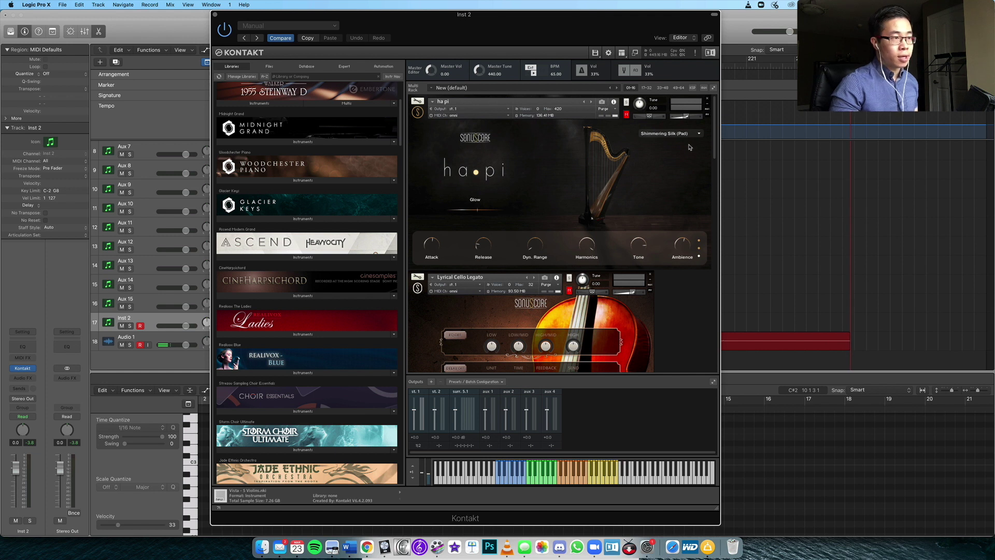